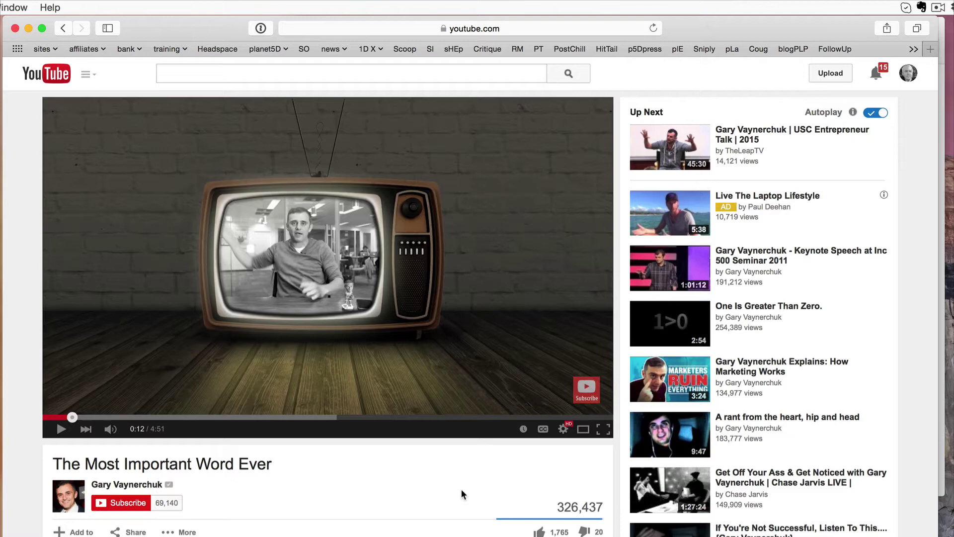
Switch from the paused YouTube video to Audio Hijack 3's Sessions window
key(super+Tab)
key(super+Tab)
key(super+Tab)
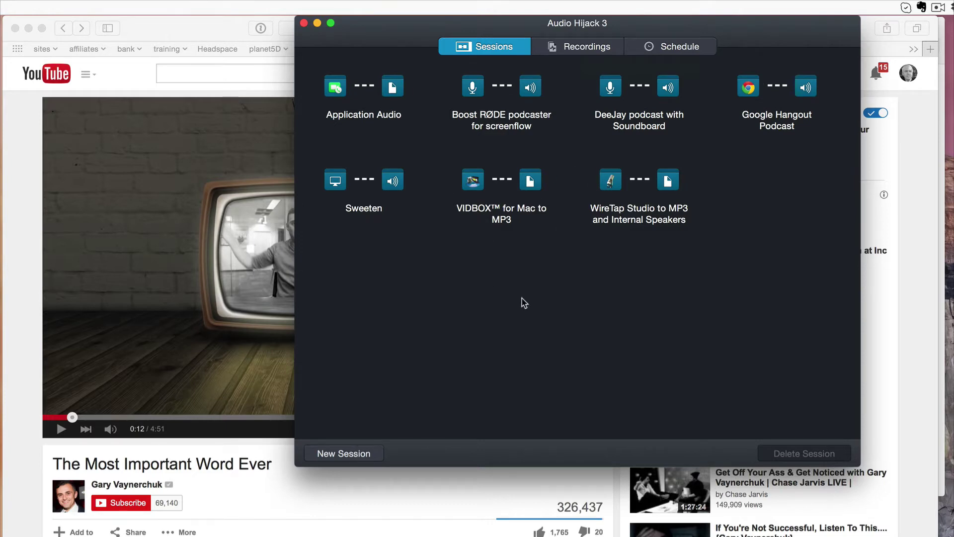
Create a new session from the Application Audio template (iTunes to MP3 and Headphones)
click(362, 453)
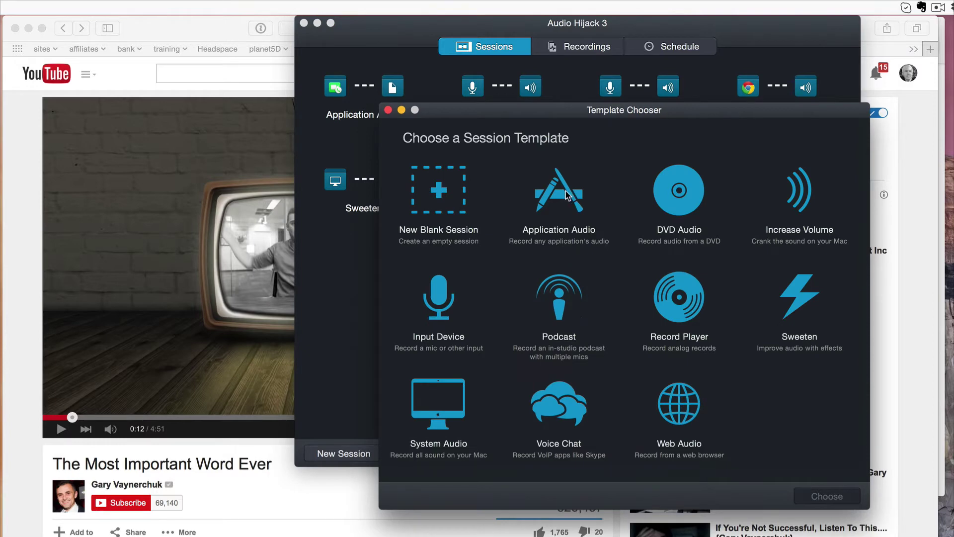
double_click(566, 194)
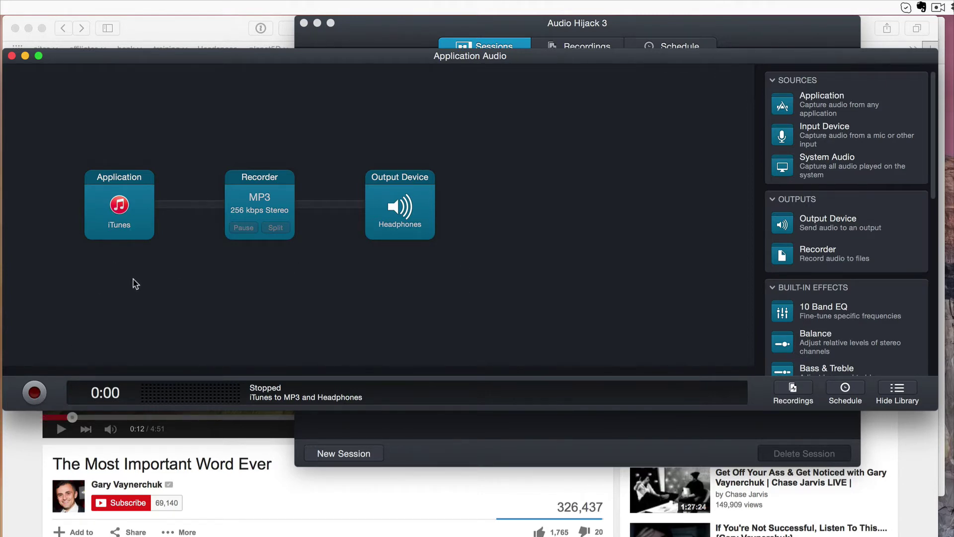
Change the Application source from iTunes to Safari, leaving it switched on
click(133, 213)
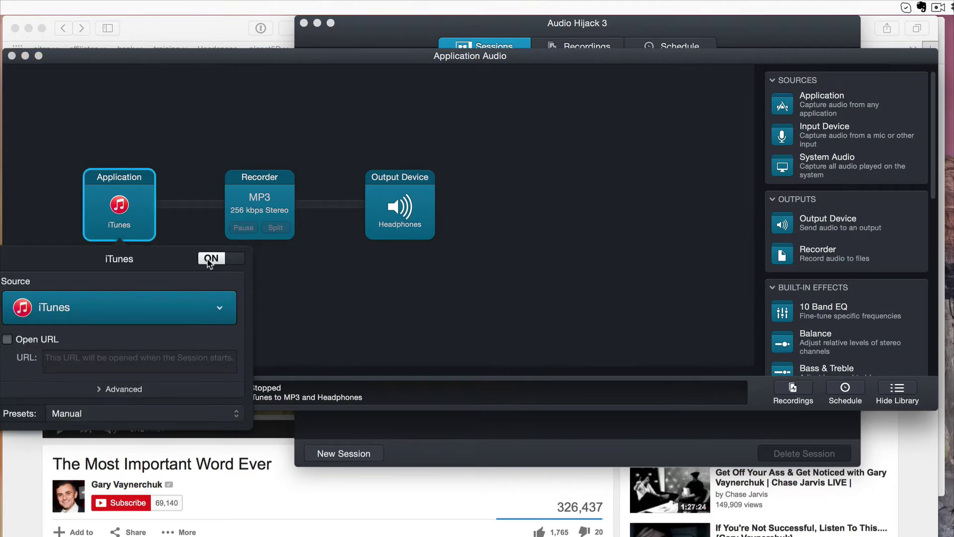
click(128, 307)
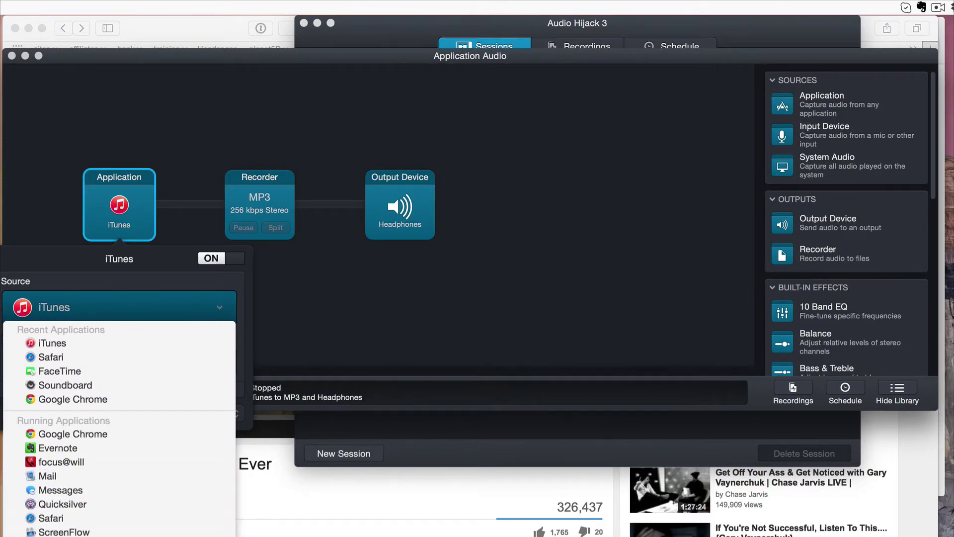
click(69, 517)
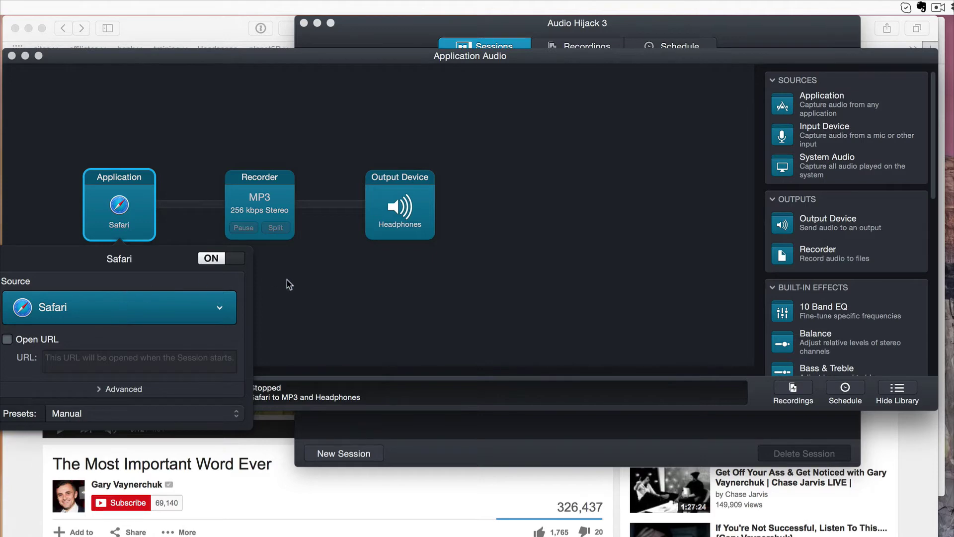
click(232, 259)
click(211, 258)
click(333, 304)
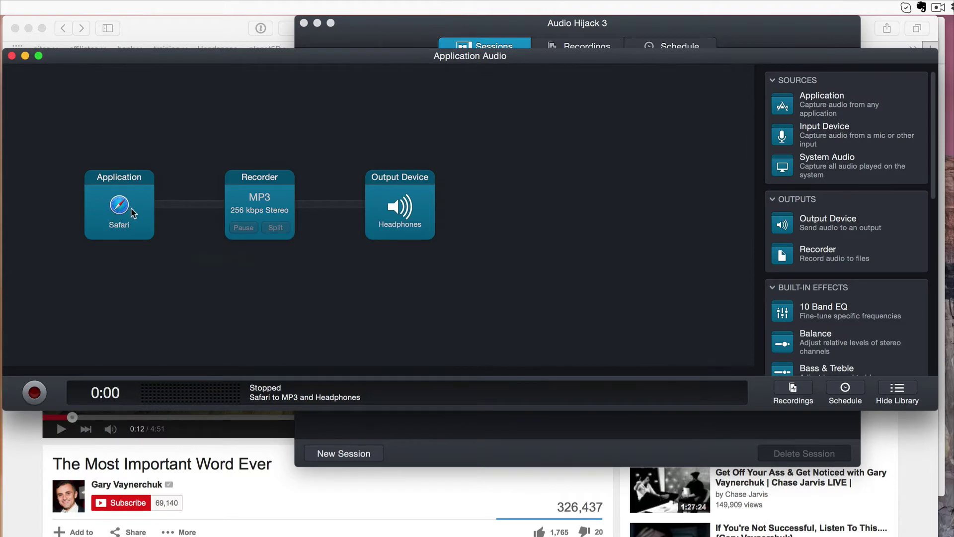
click(142, 228)
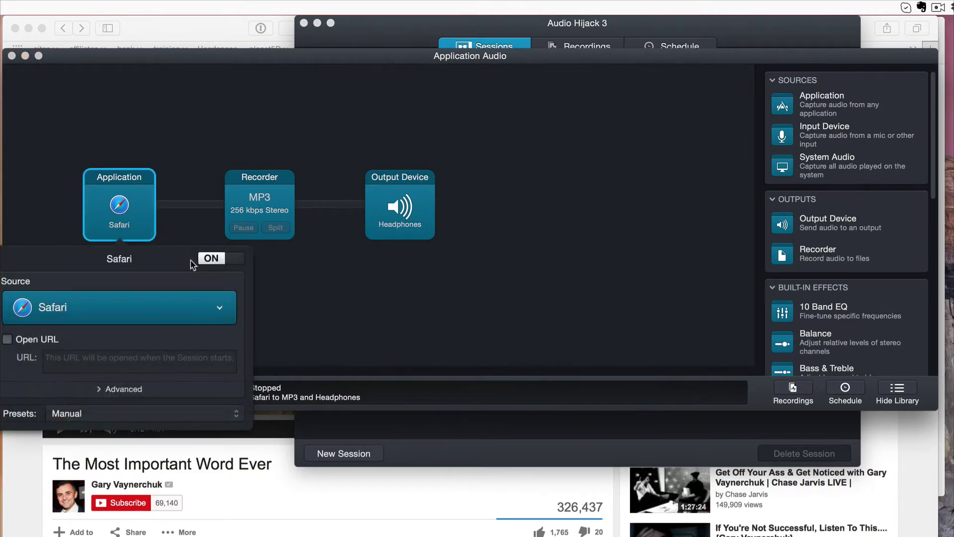
click(233, 259)
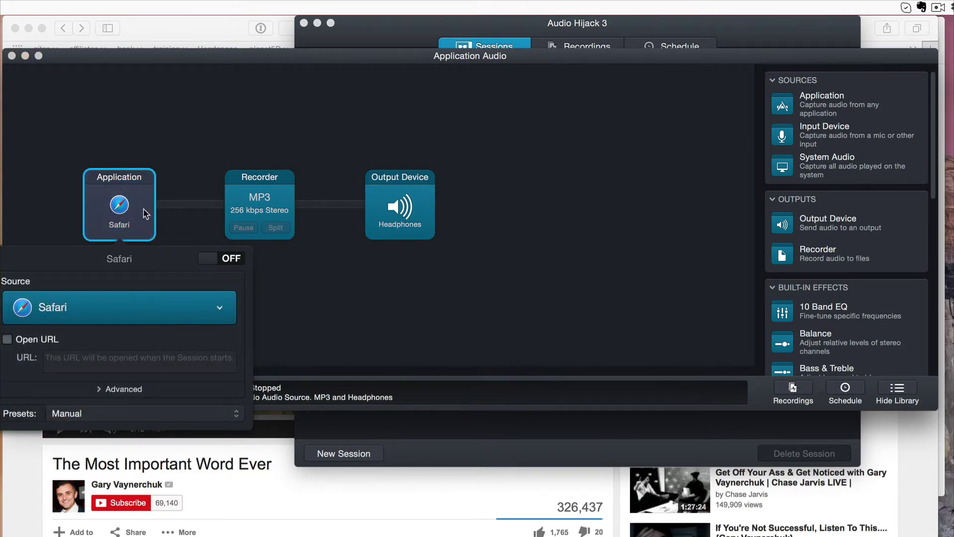
click(209, 259)
click(263, 284)
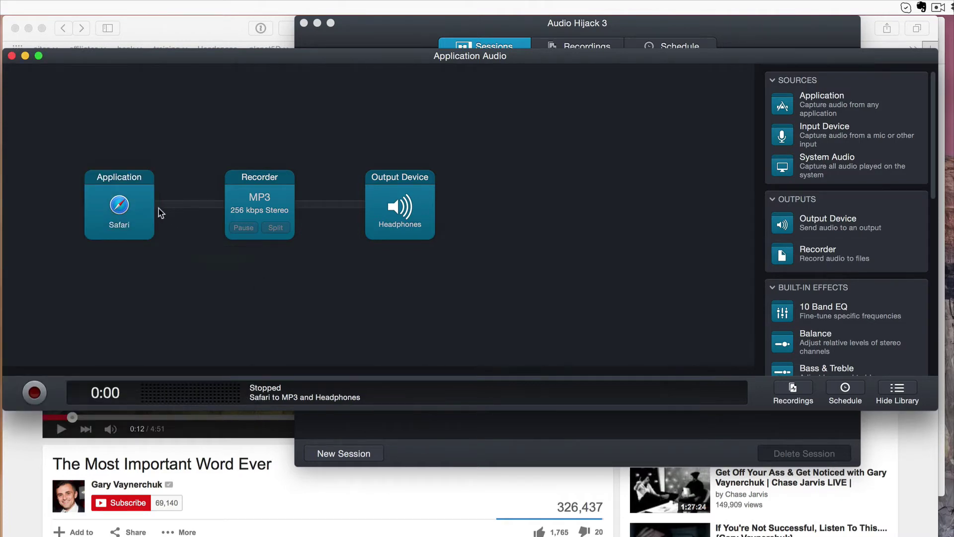
Record a short 0:04 test clip of the playing YouTube video, then stop and pause
click(32, 395)
click(58, 429)
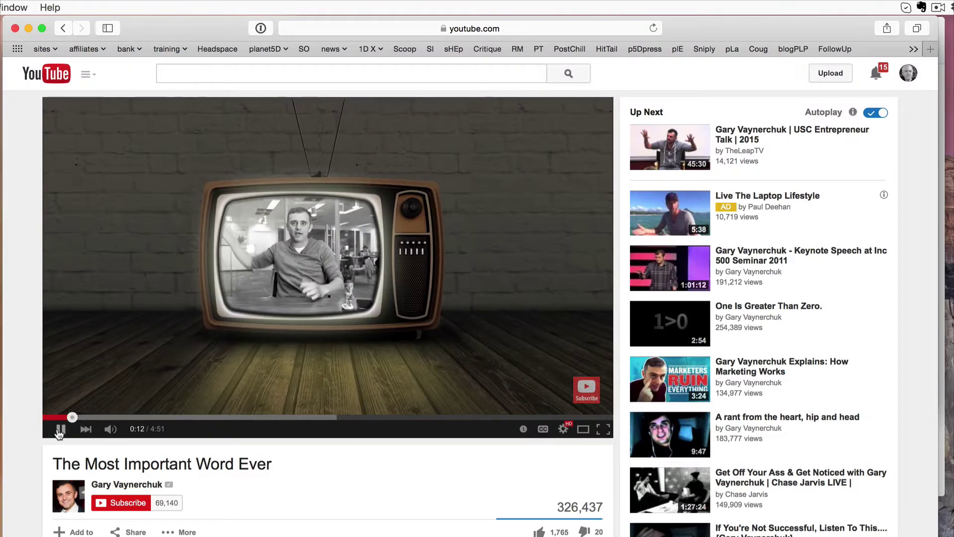
key(super+Tab)
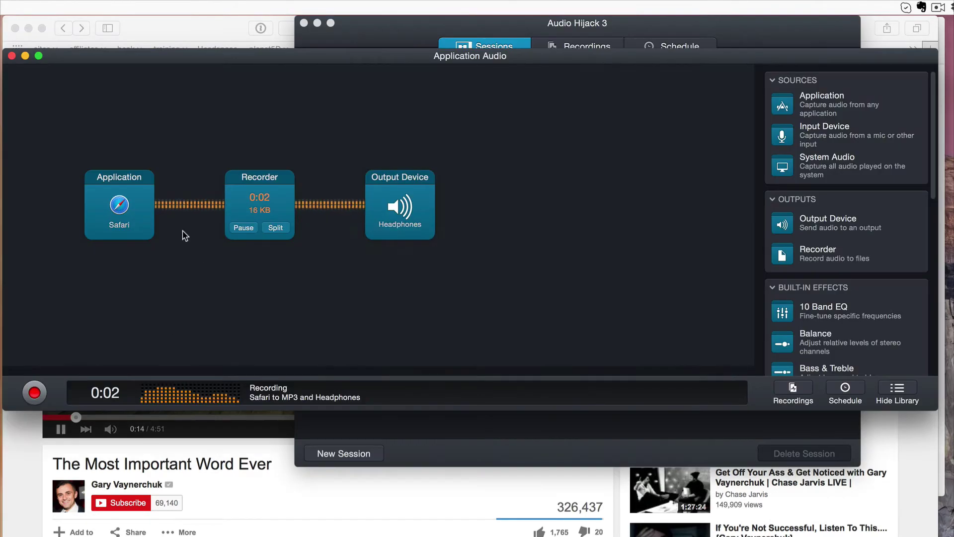
click(35, 393)
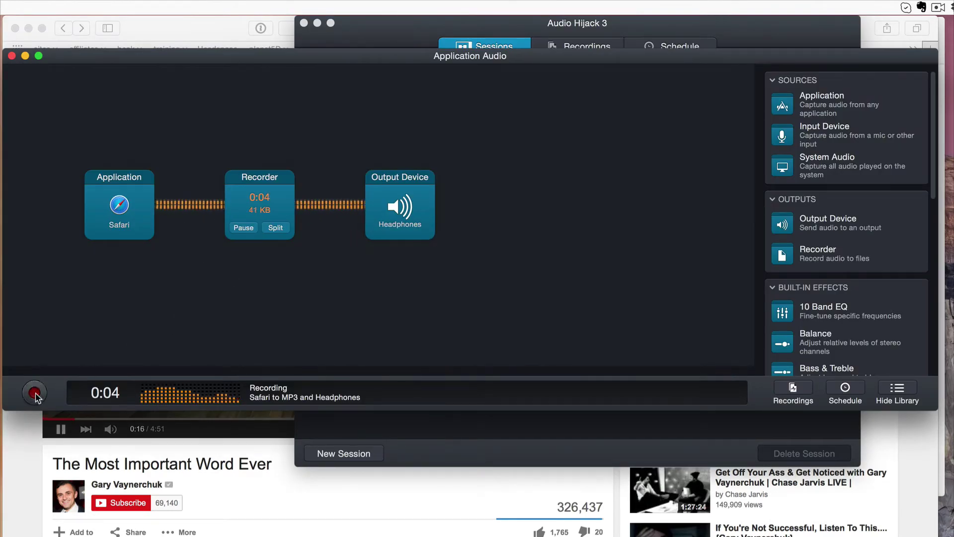
click(57, 432)
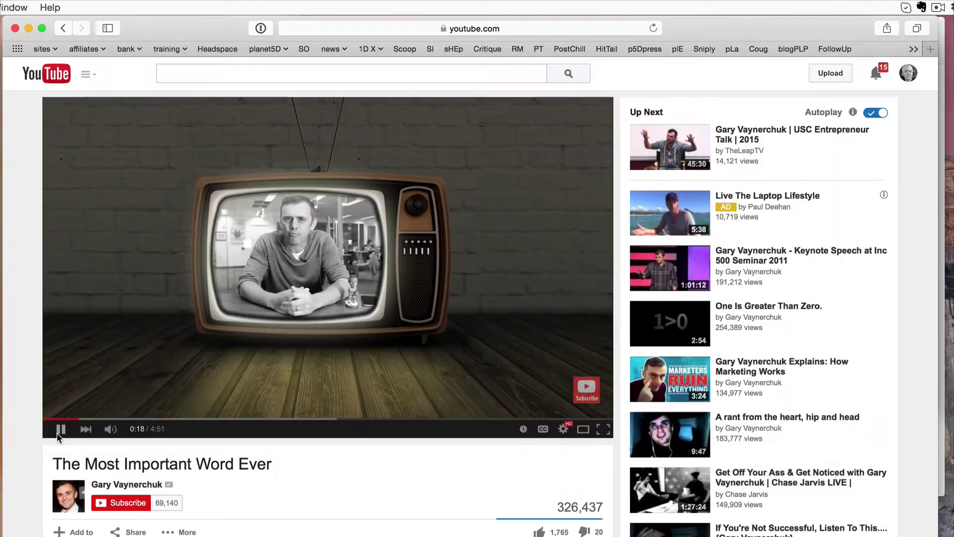
click(107, 349)
key(super+Tab)
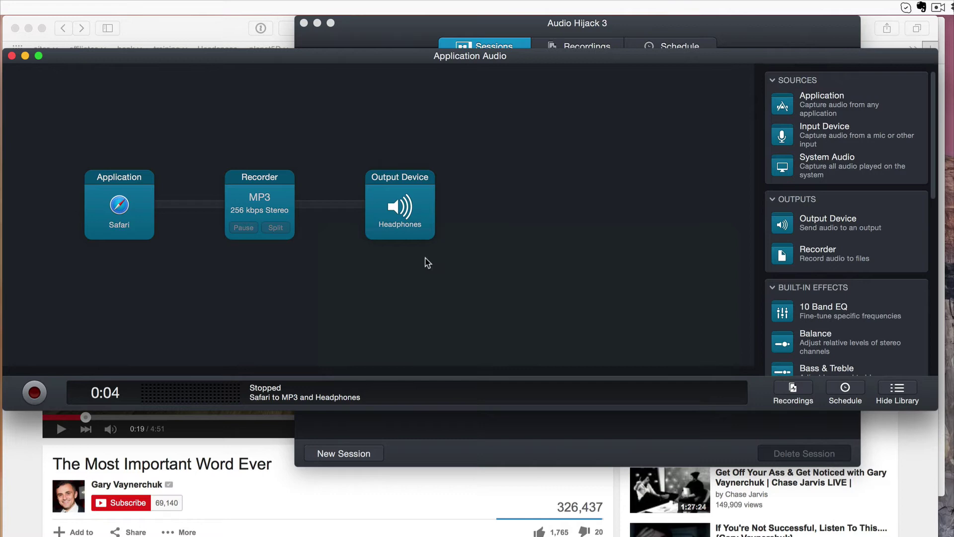
Shift Headphones and Recorder right, then wire a Rode Podcaster input into the Recorder
drag(402, 179, 695, 180)
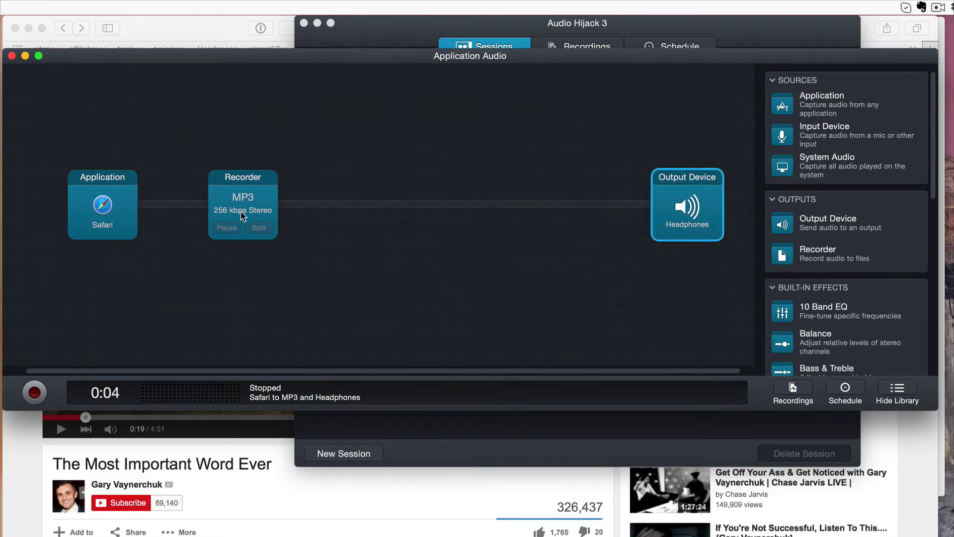
drag(243, 177, 576, 179)
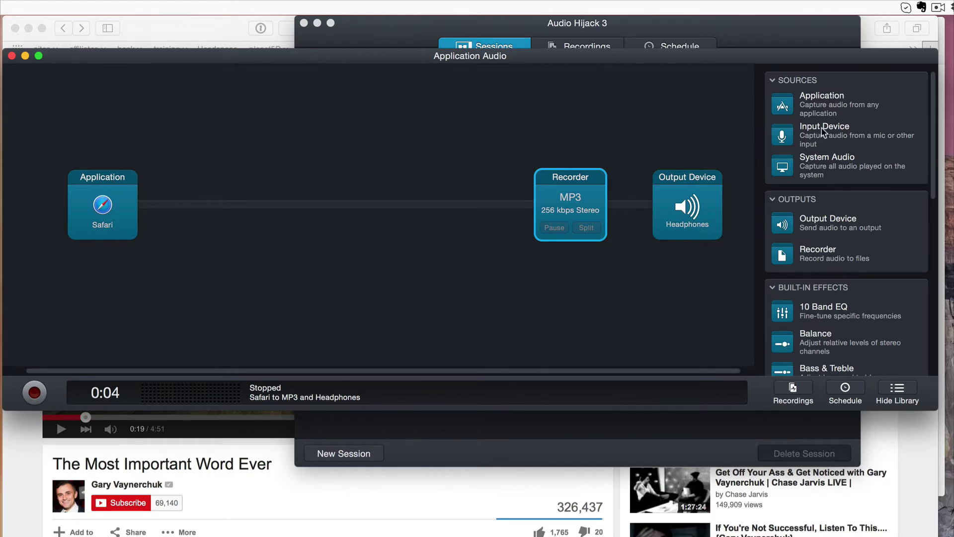
drag(822, 128, 111, 306)
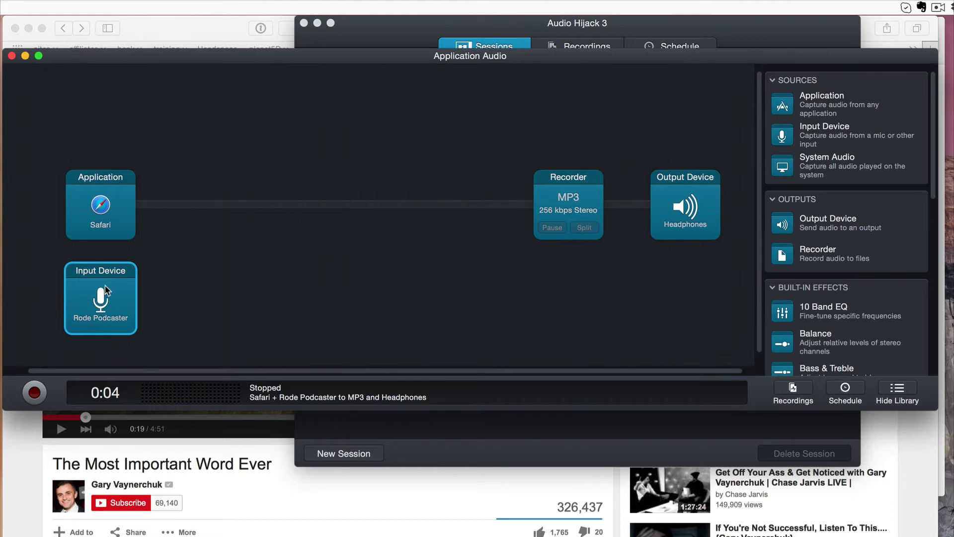
drag(106, 289, 216, 253)
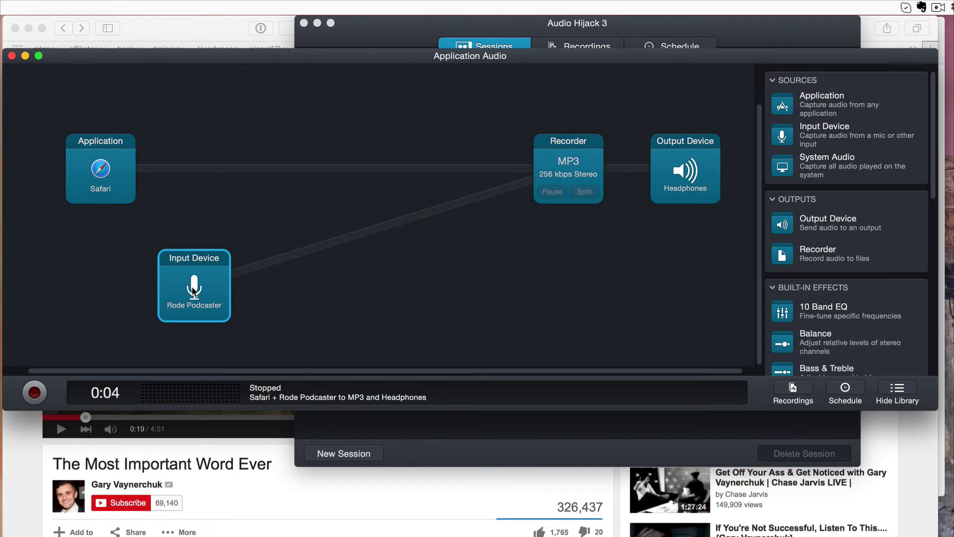
Make a 0:10 test recording, then move the Headphones output between Safari and Recorder
click(35, 394)
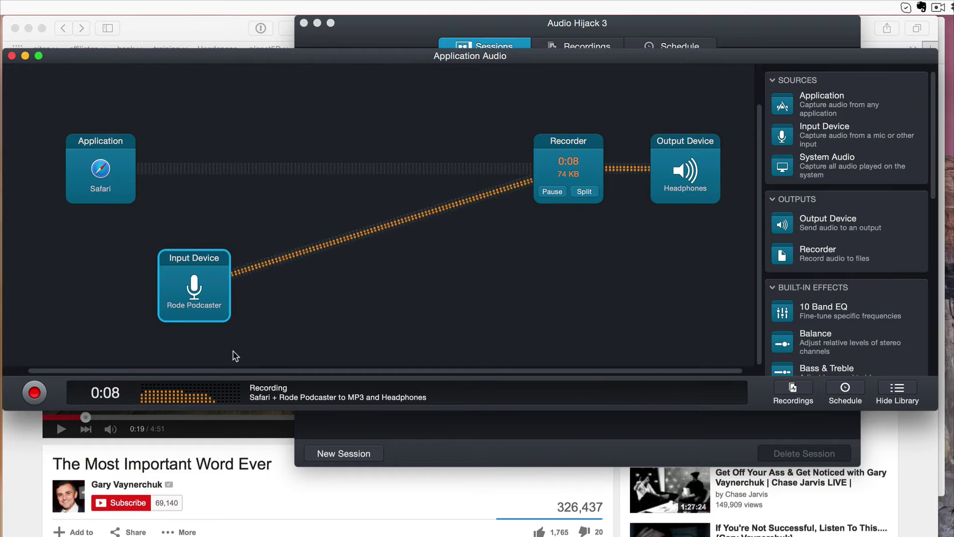
click(35, 393)
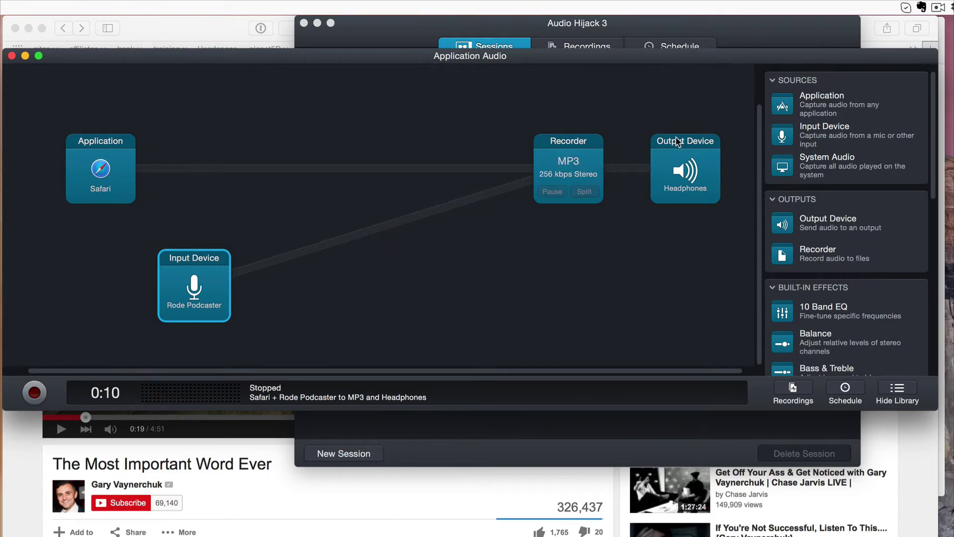
drag(687, 144, 333, 142)
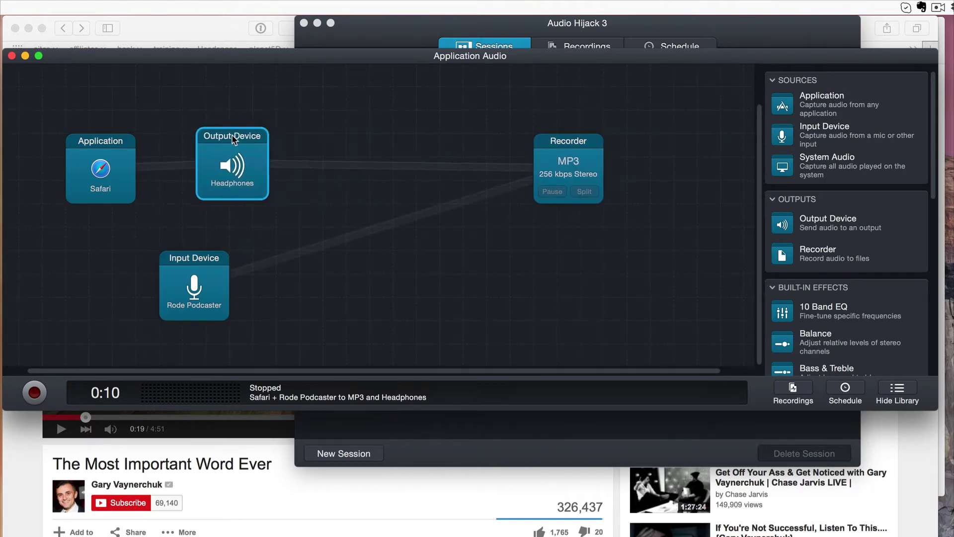
mouse_move(233, 140)
mouse_down()
mouse_move(219, 144)
mouse_move(310, 143)
mouse_move(250, 149)
mouse_up()
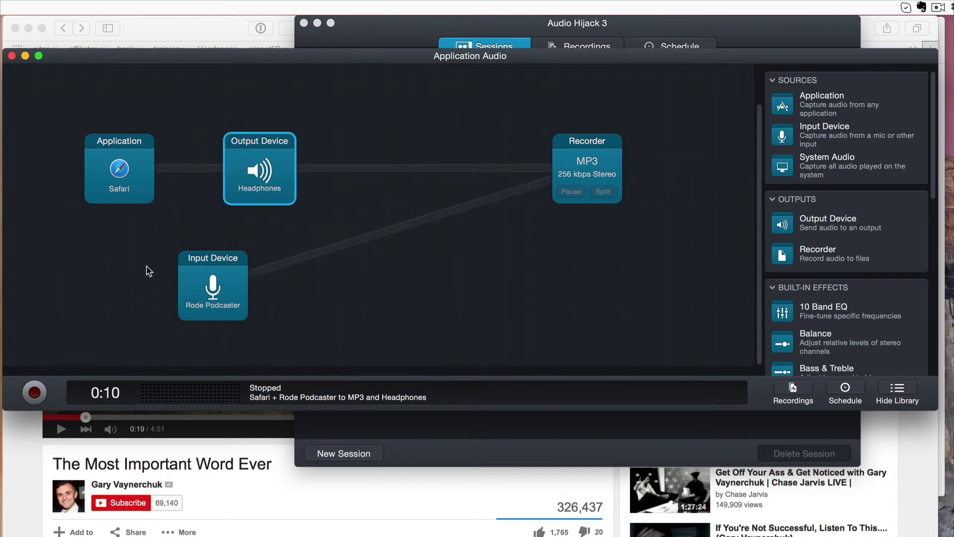
Record a 0:26 test while the YouTube video plays, then stop recording and pause it
click(35, 393)
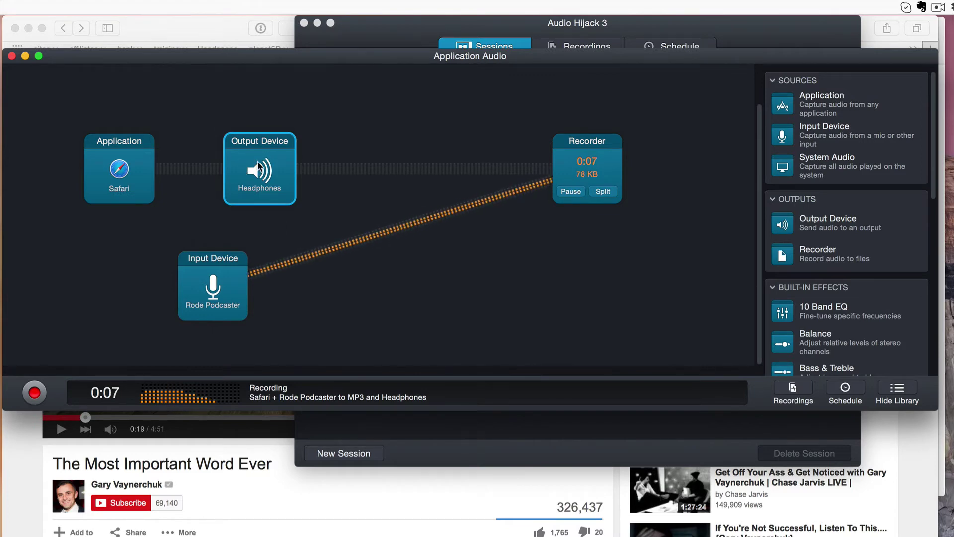
click(61, 427)
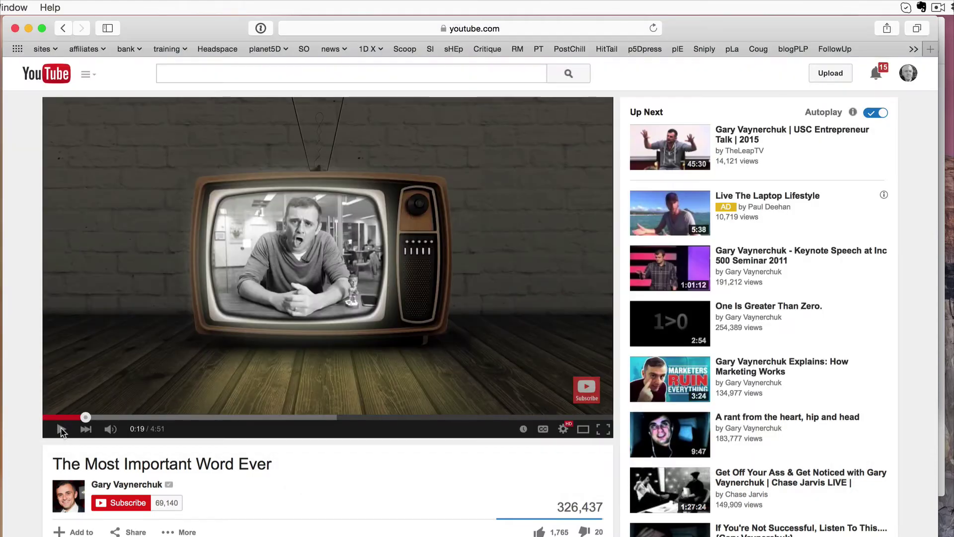
click(60, 429)
key(super+Tab)
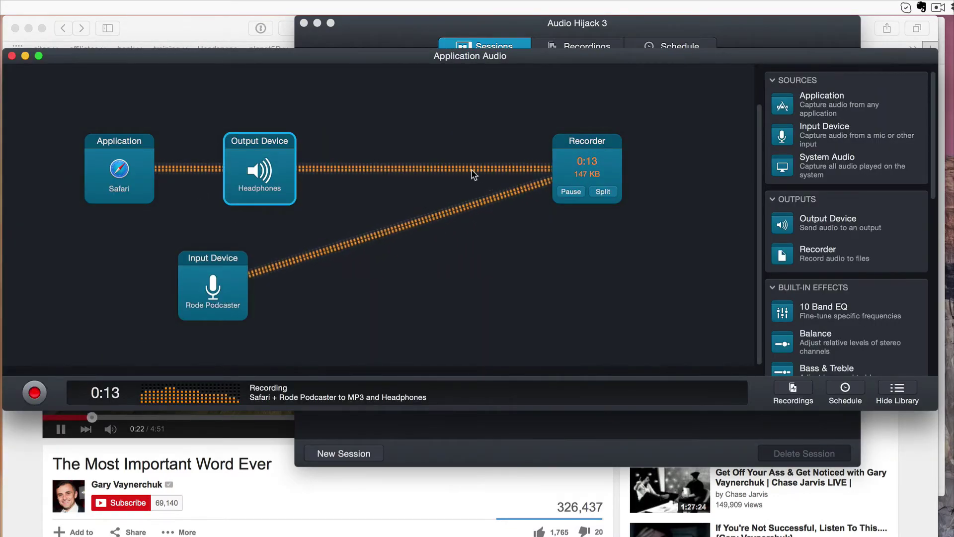
click(61, 430)
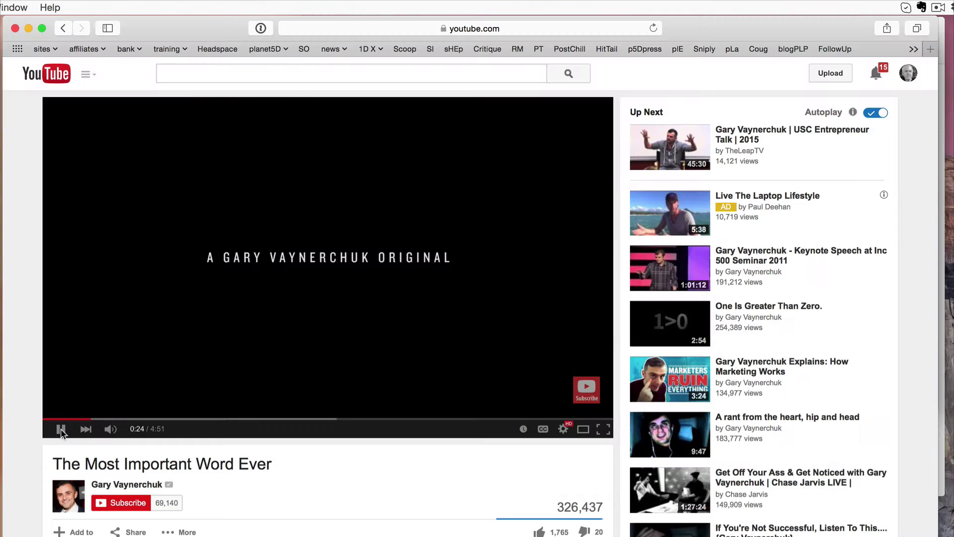
click(61, 430)
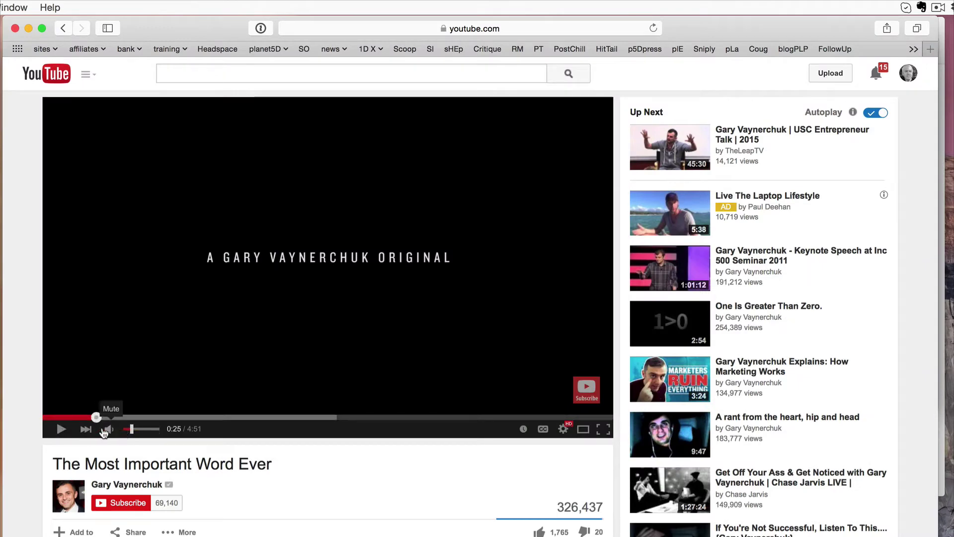
click(61, 428)
key(super+Tab)
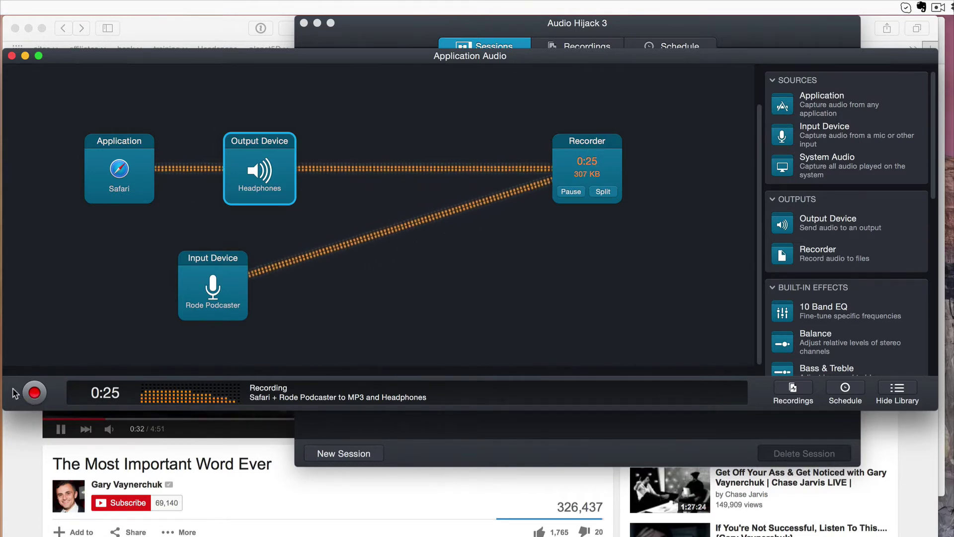
click(35, 392)
click(61, 430)
click(60, 430)
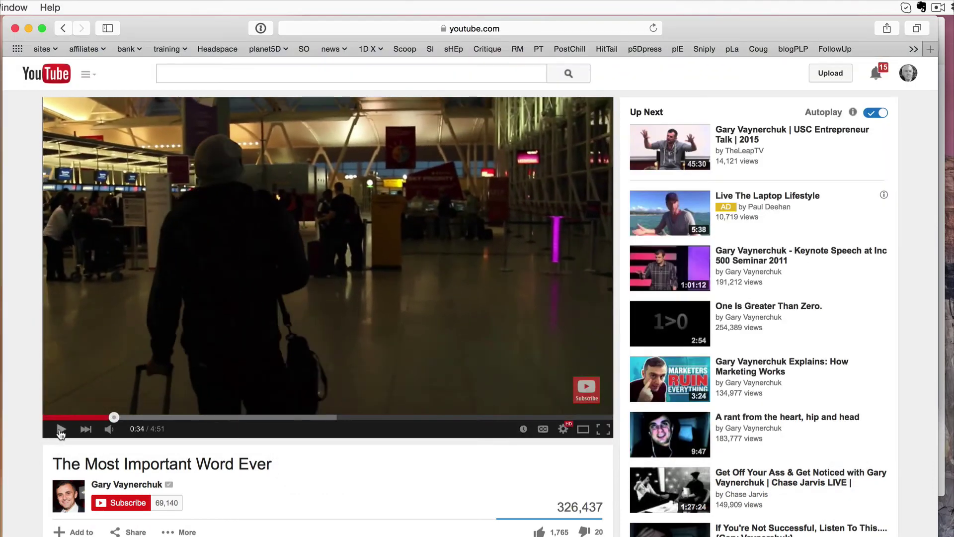
key(super+Tab)
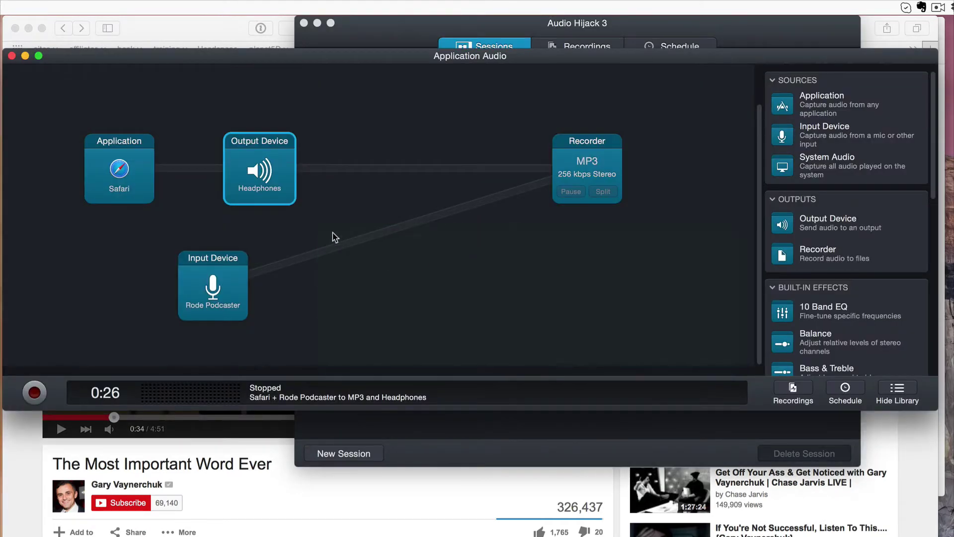
Insert a second Headphones output device between the first Headphones block and the Recorder
drag(602, 151, 544, 142)
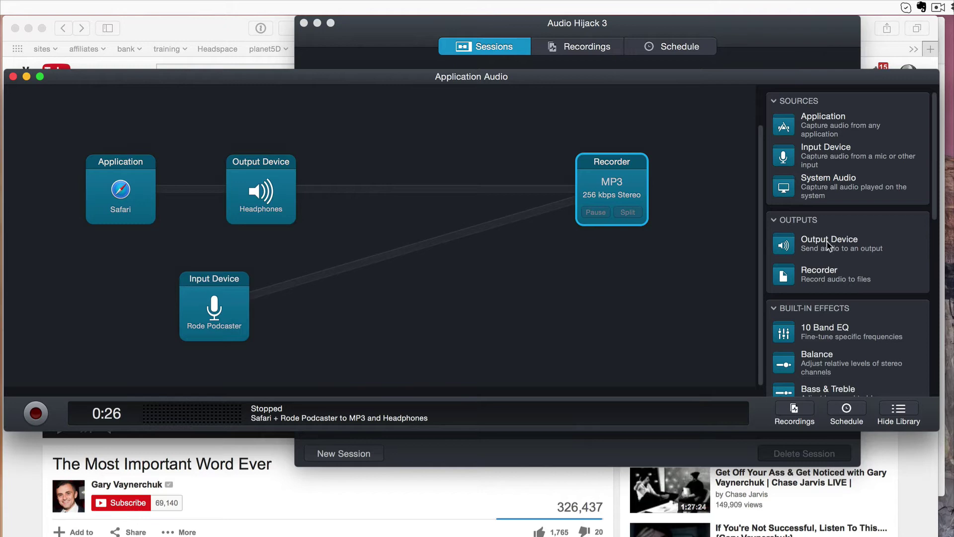
drag(828, 243, 531, 191)
drag(632, 161, 687, 166)
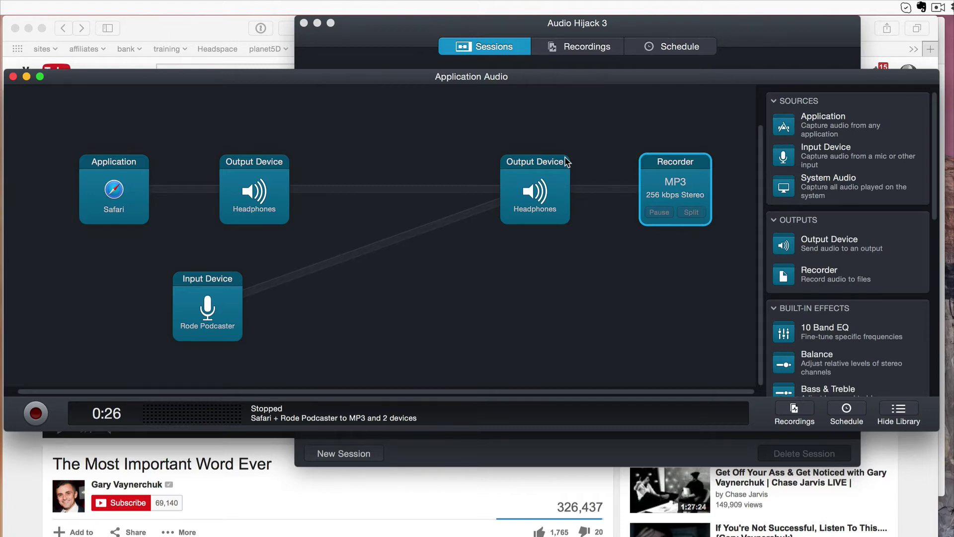
Set the new output device's Audio Device to Soundflower (2ch)
click(541, 172)
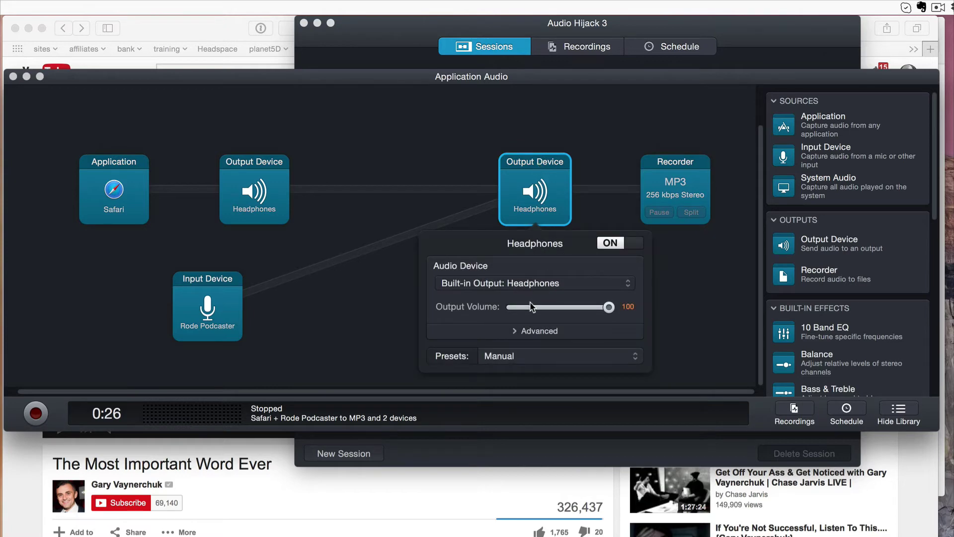
click(549, 284)
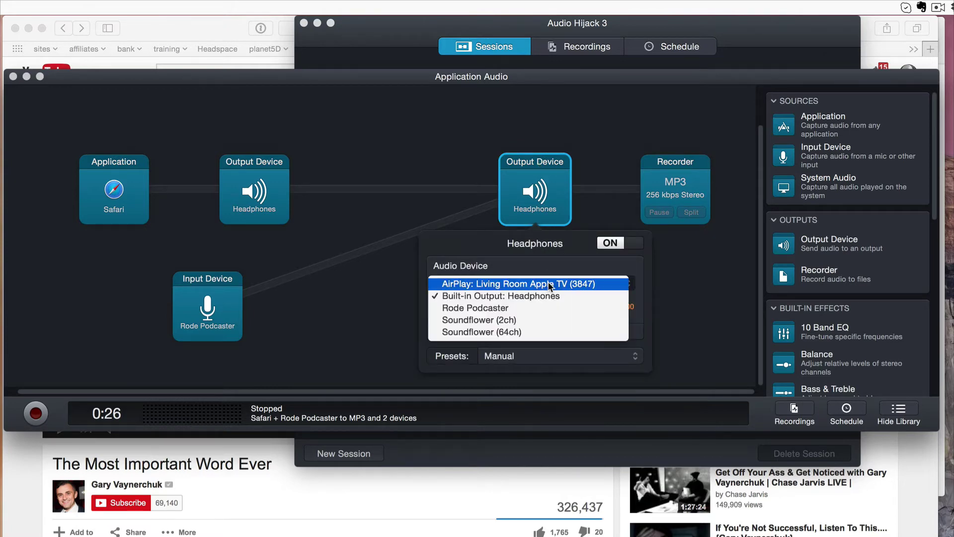
click(529, 322)
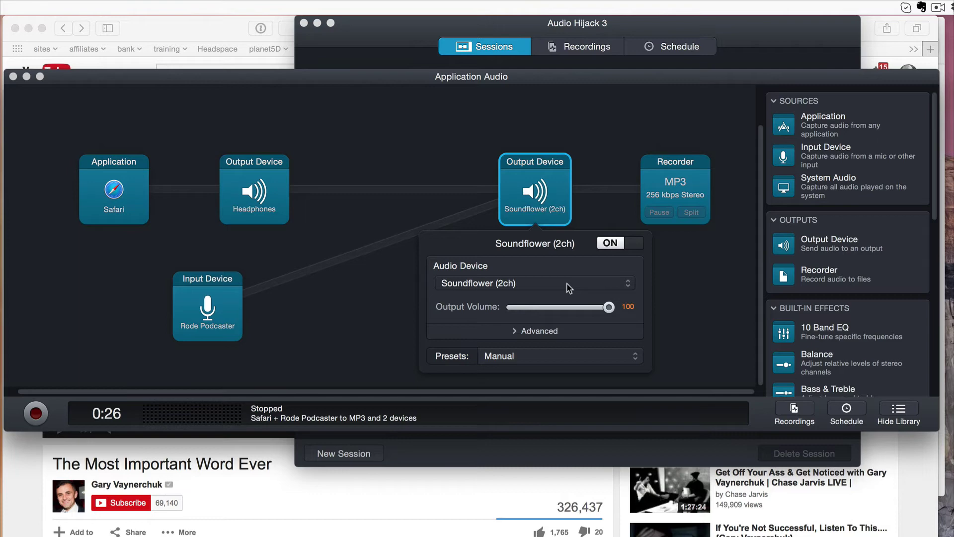
In Skype's Audio/Video preferences, try Rode Podcaster and built-in mic, then choose Soundflower (2ch)
key(super+Tab)
key(super+Tab)
key(super+Tab)
key(super+Tab)
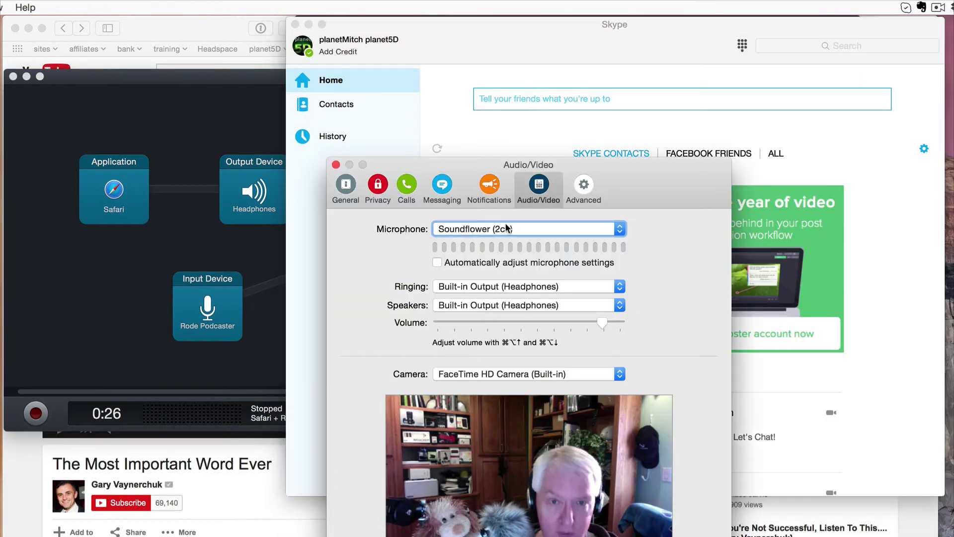
key(super+comma)
click(506, 227)
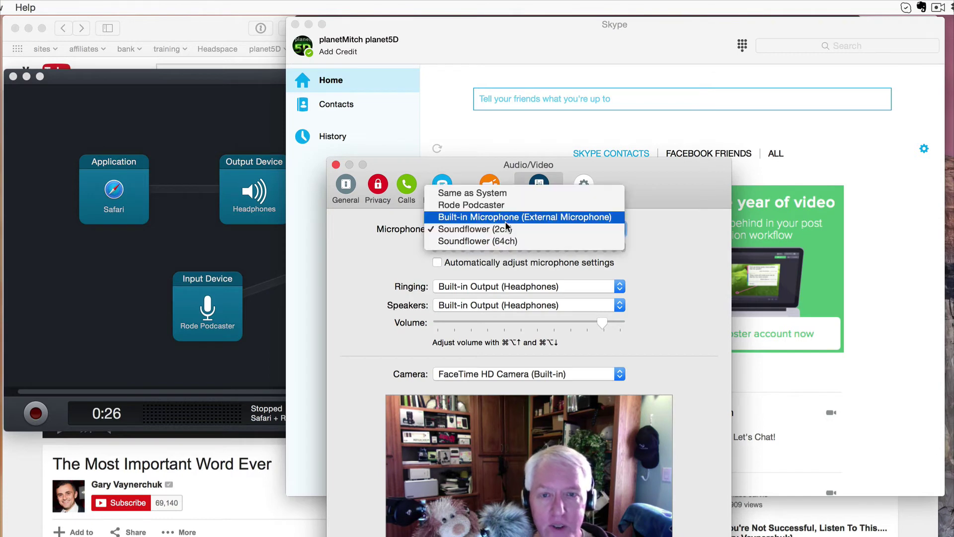
click(506, 205)
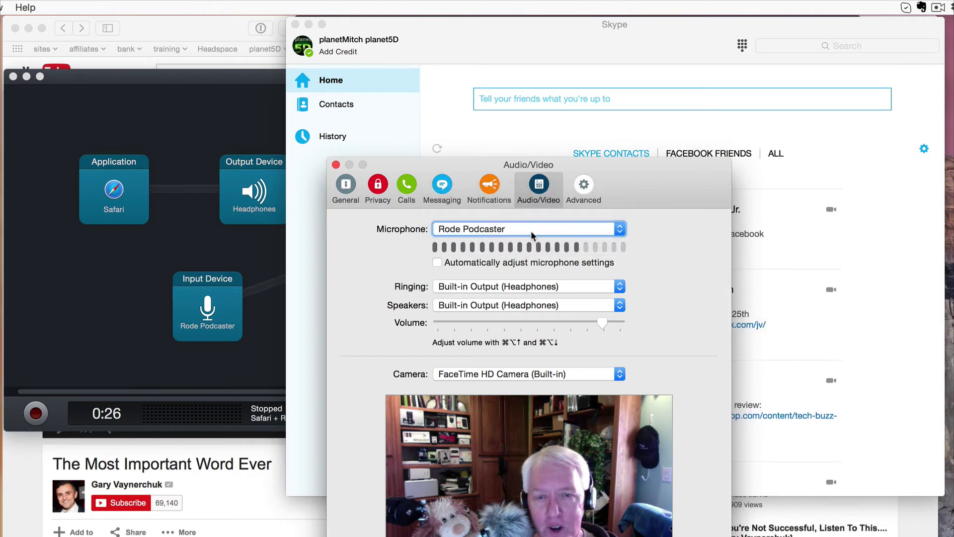
click(487, 230)
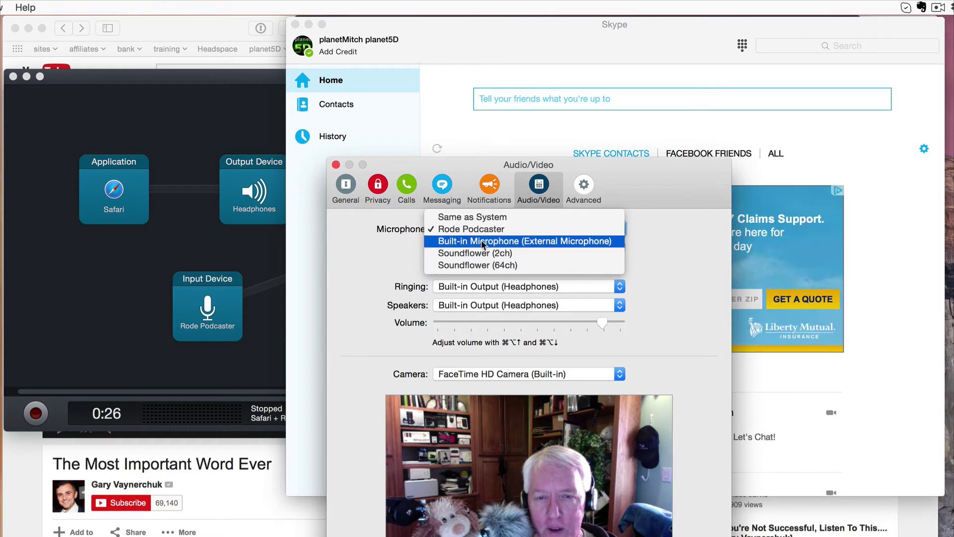
click(481, 245)
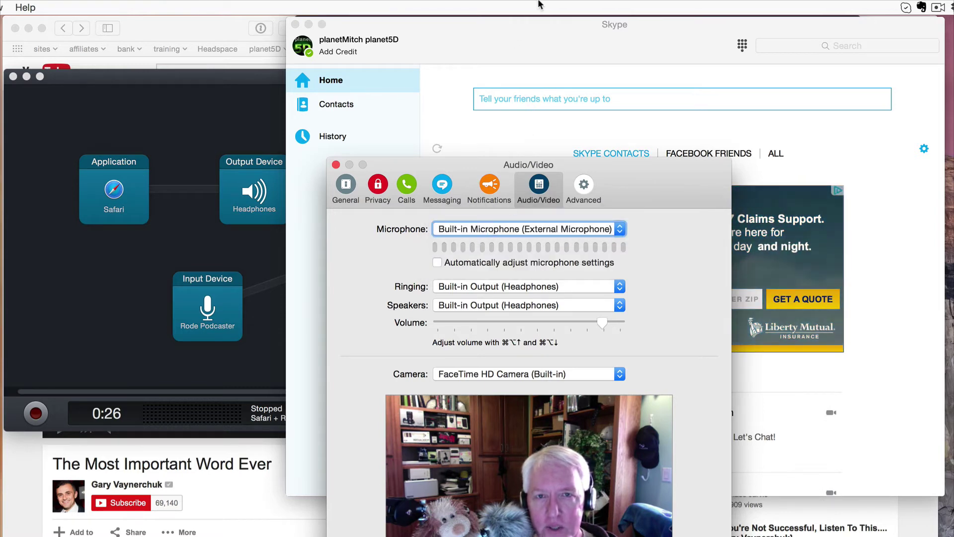
click(467, 228)
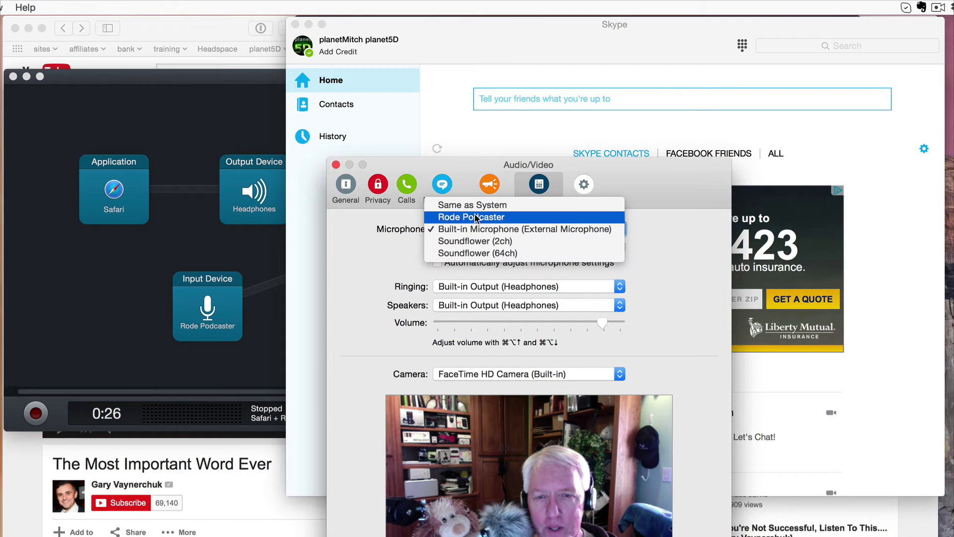
click(474, 218)
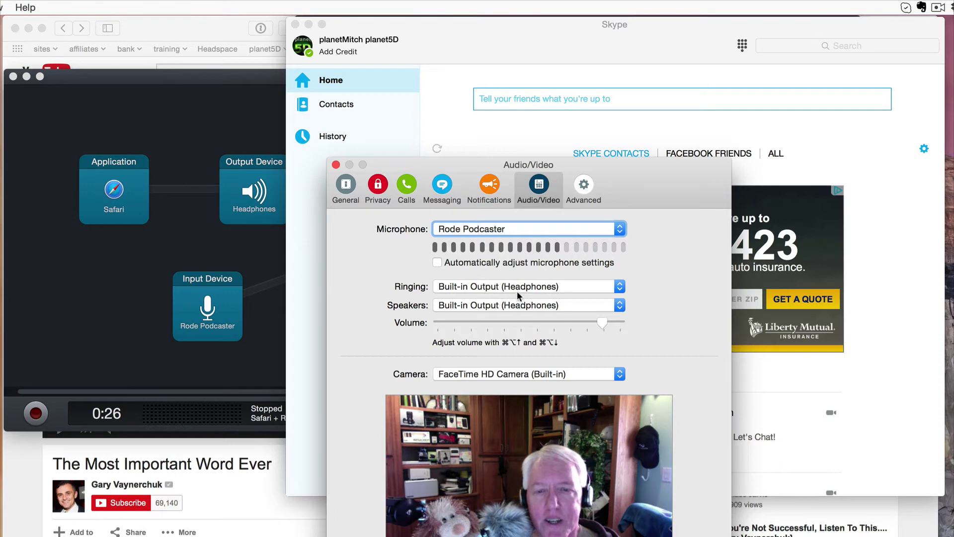
click(526, 229)
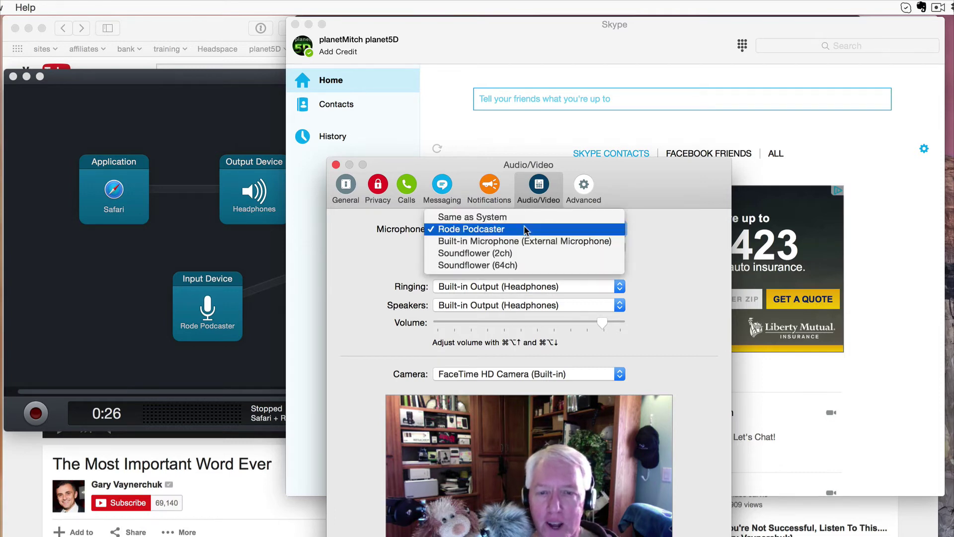
click(514, 252)
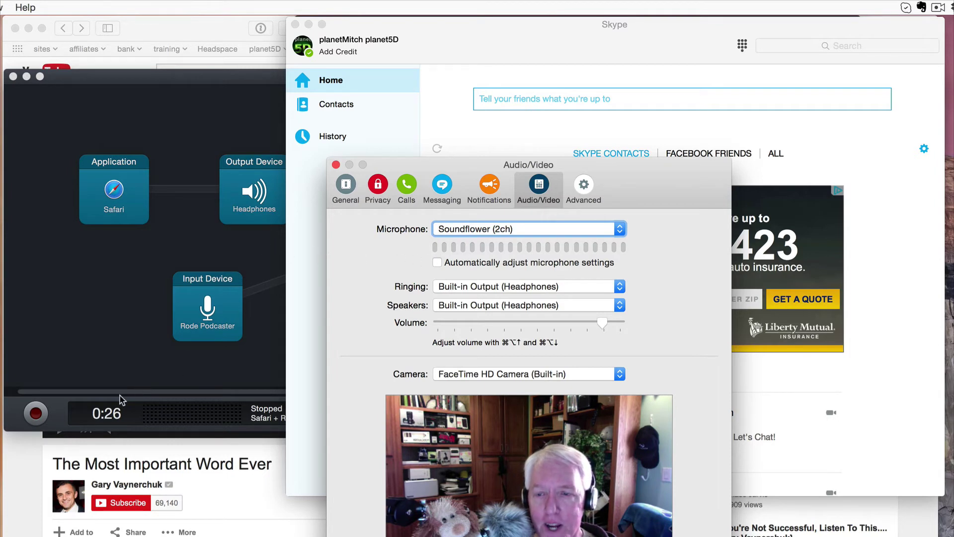
Delete the MP3 Recorder block from the session and reopen Skype's Audio/Video preferences
click(106, 370)
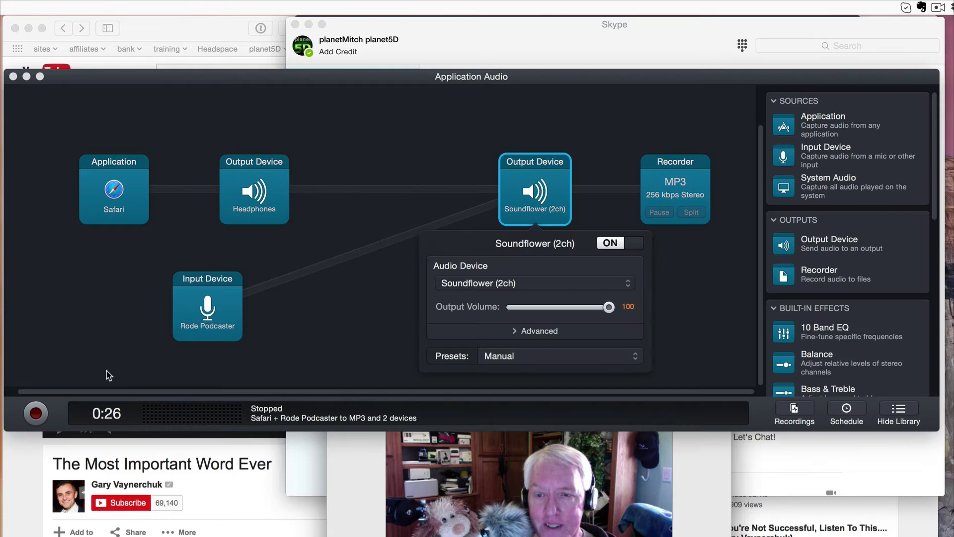
click(690, 164)
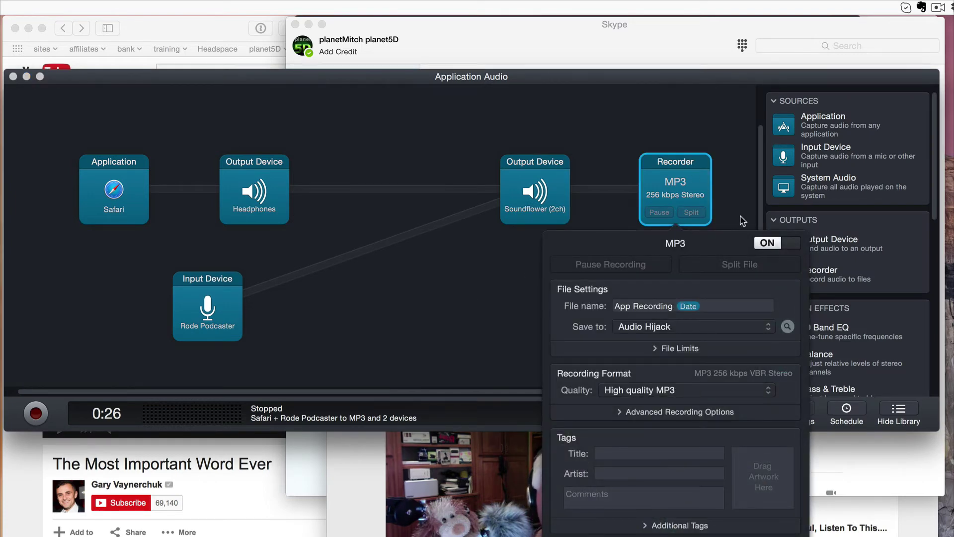
click(735, 195)
click(668, 189)
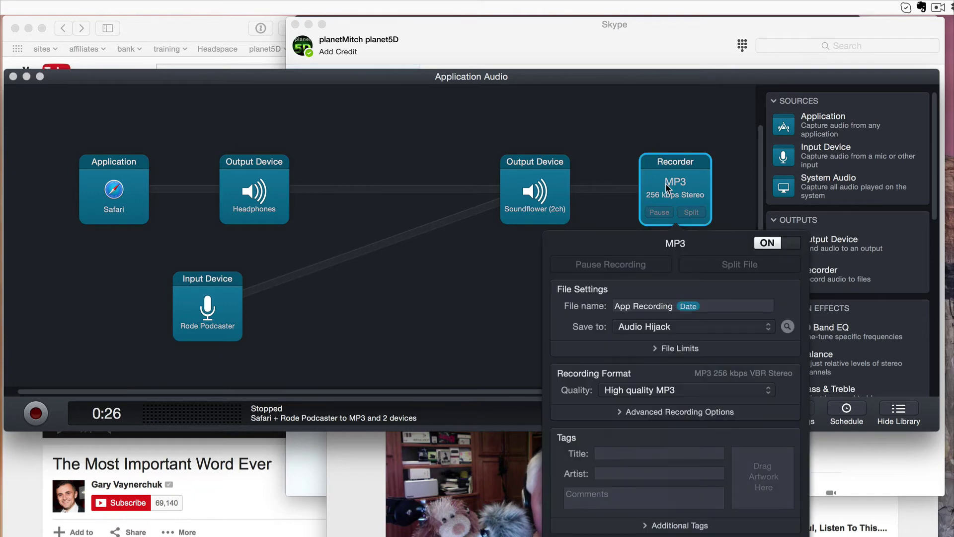
key(Delete)
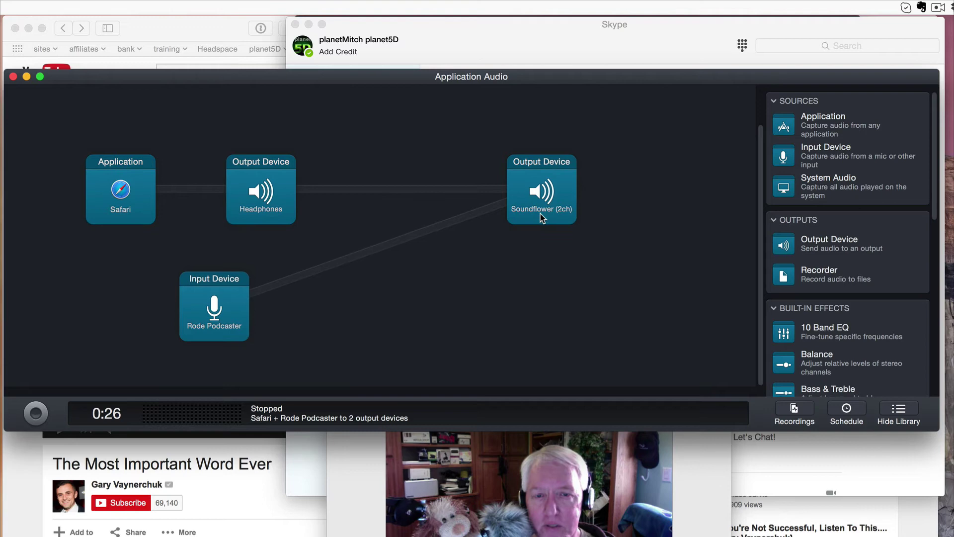
click(703, 29)
key(super+comma)
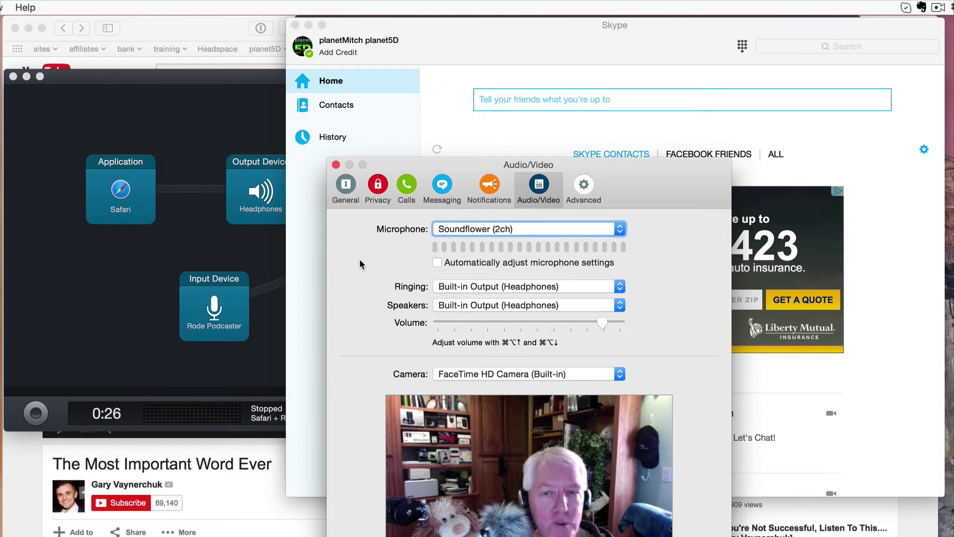
Confirm Soundflower (2ch) stays selected as Skype's call microphone in Audio/Video preferences
click(552, 230)
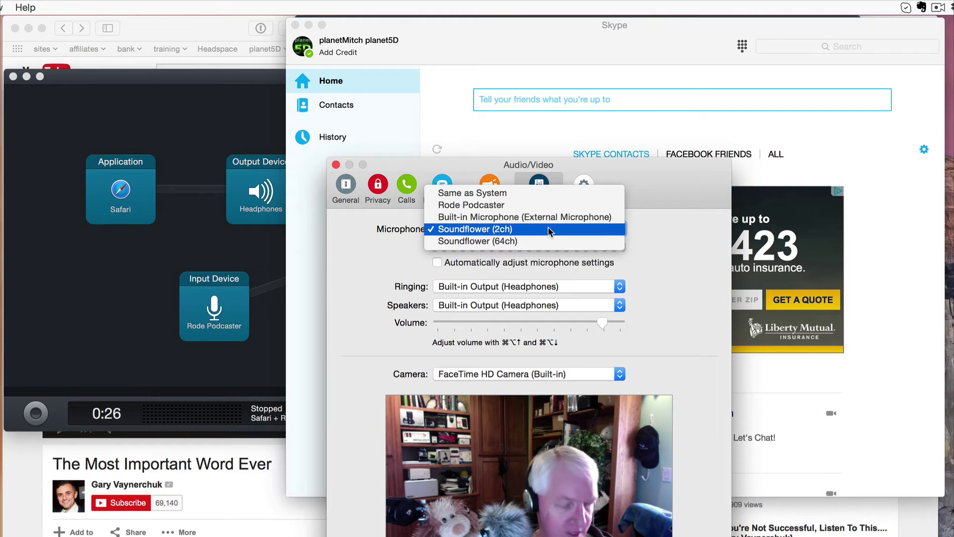
click(374, 240)
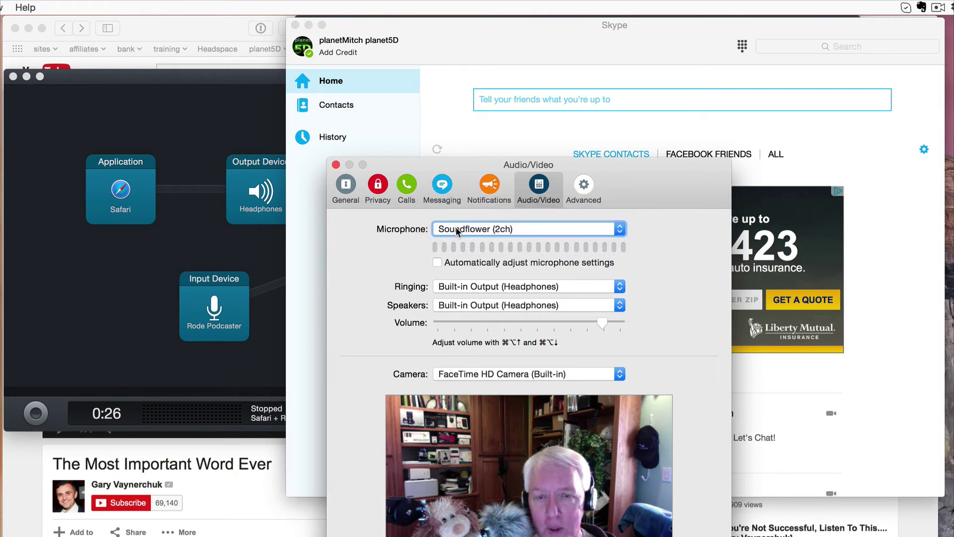
Start the Application Audio session, check Skype's mic meter, then return to the YouTube page
click(192, 379)
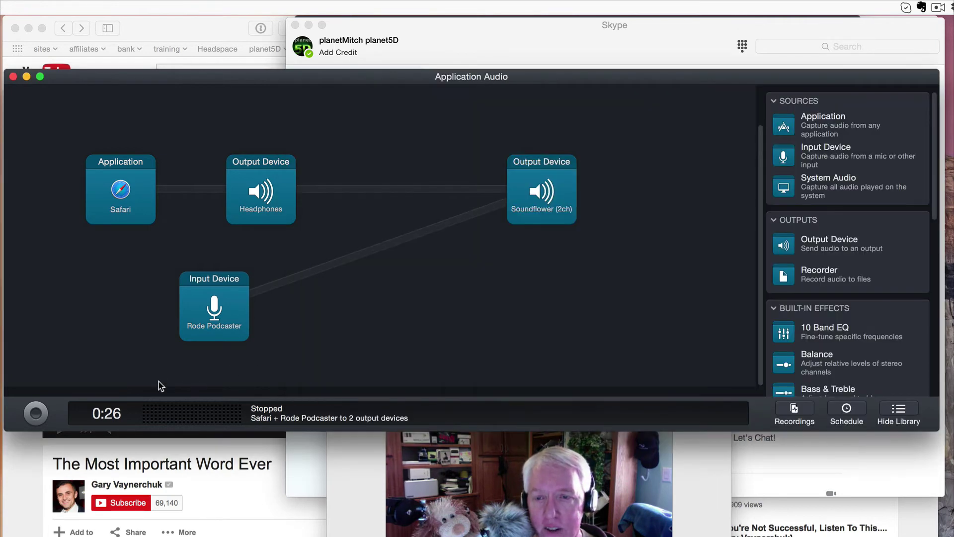
click(36, 413)
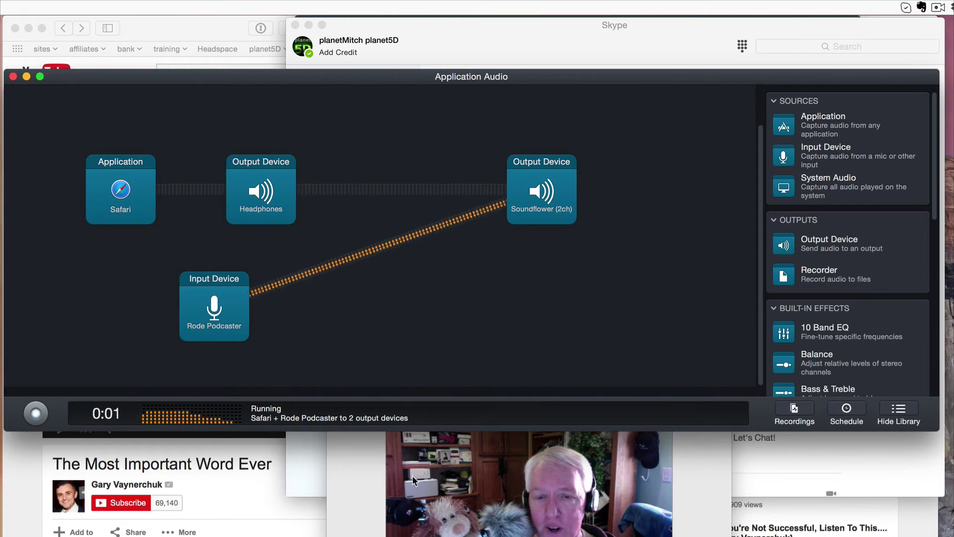
click(369, 487)
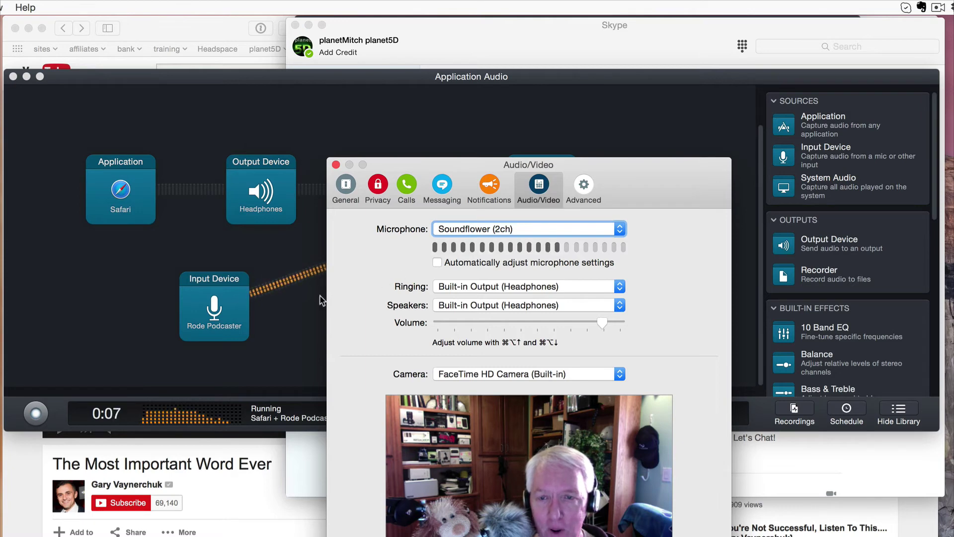
click(279, 311)
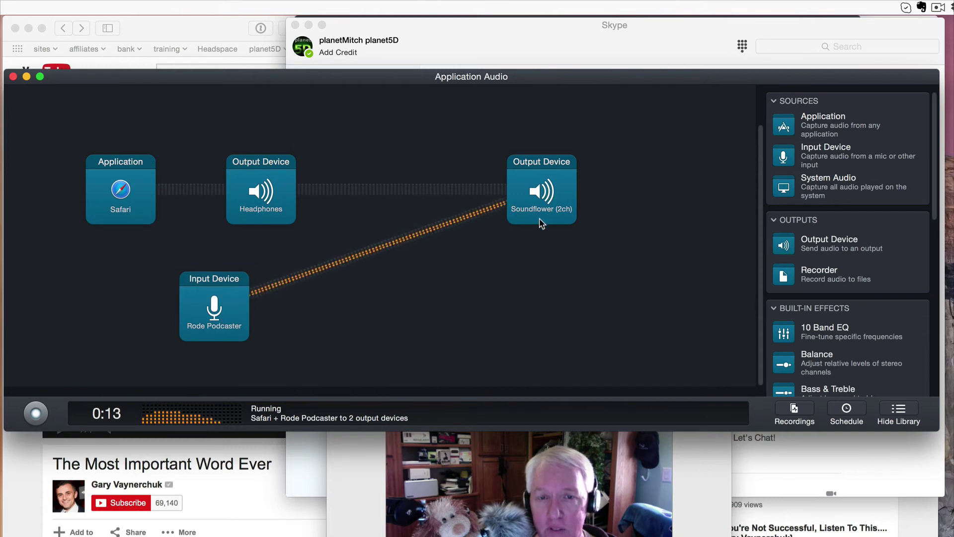
click(709, 457)
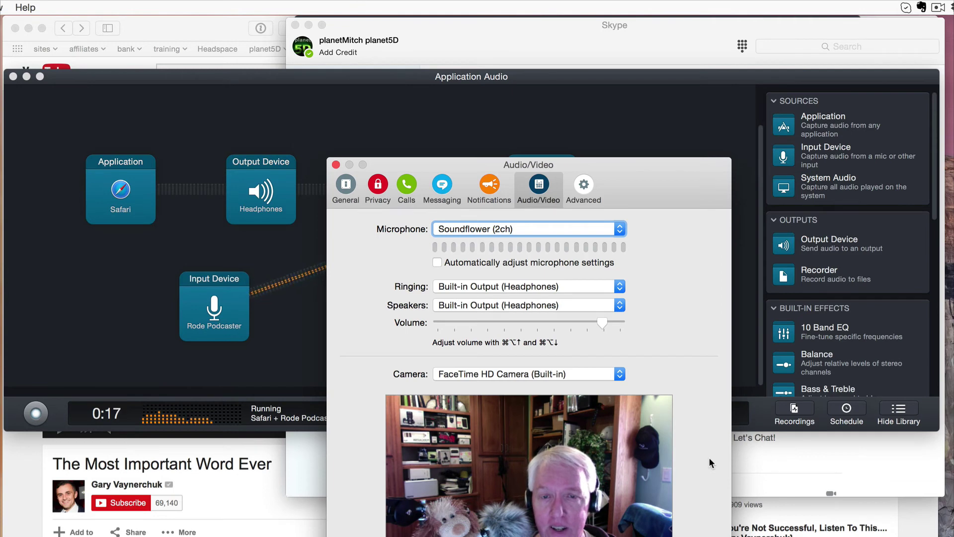
click(294, 260)
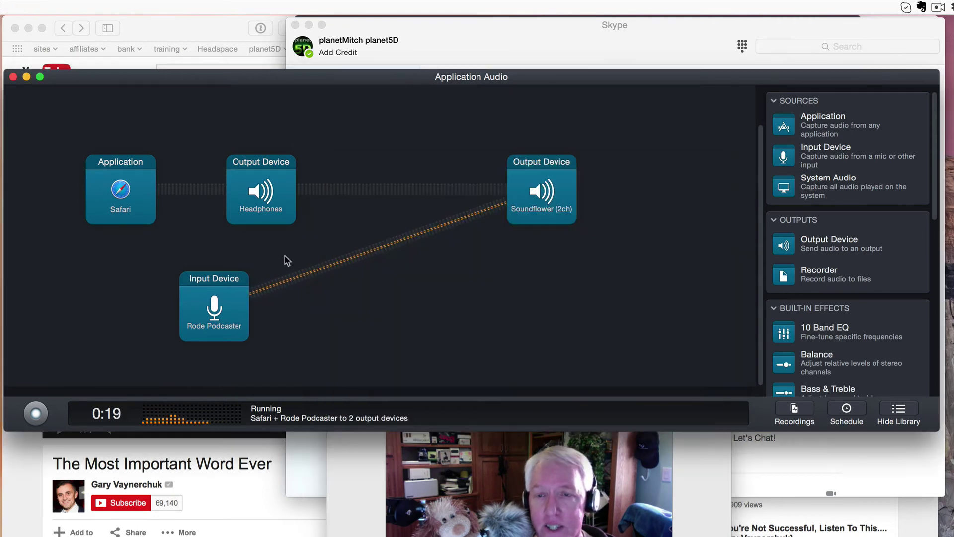
click(171, 459)
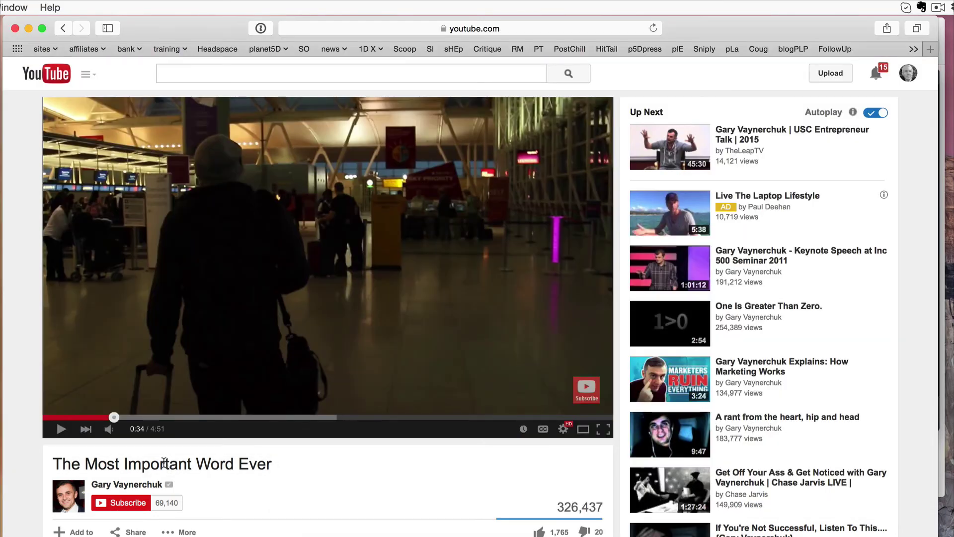
Play the YouTube video while watching levels in Skype and Audio Hijack, then pause at 1:07
click(62, 431)
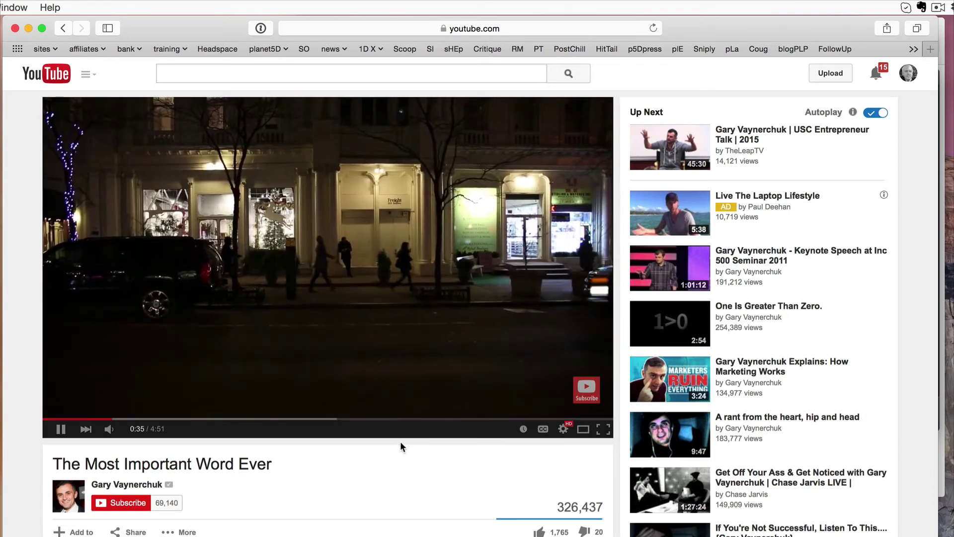
click(943, 354)
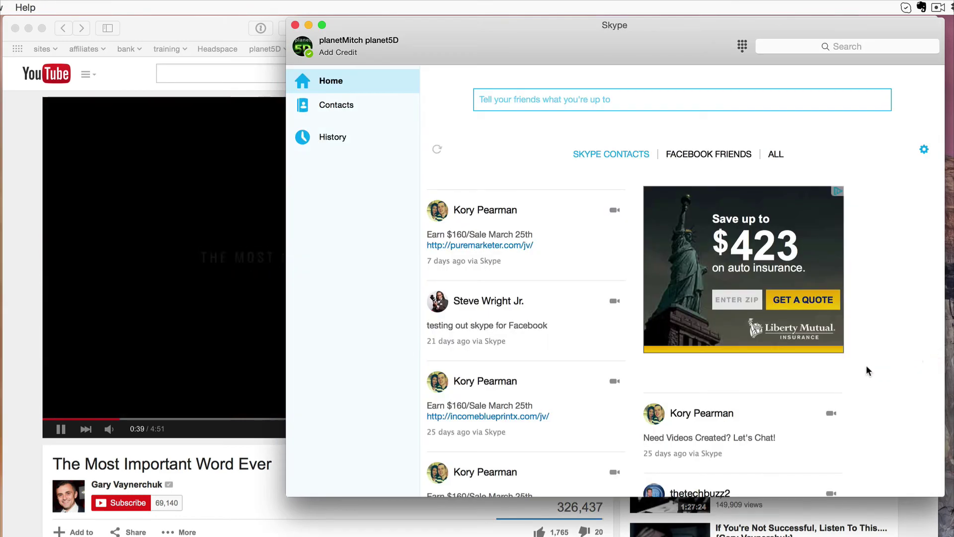
key(super+comma)
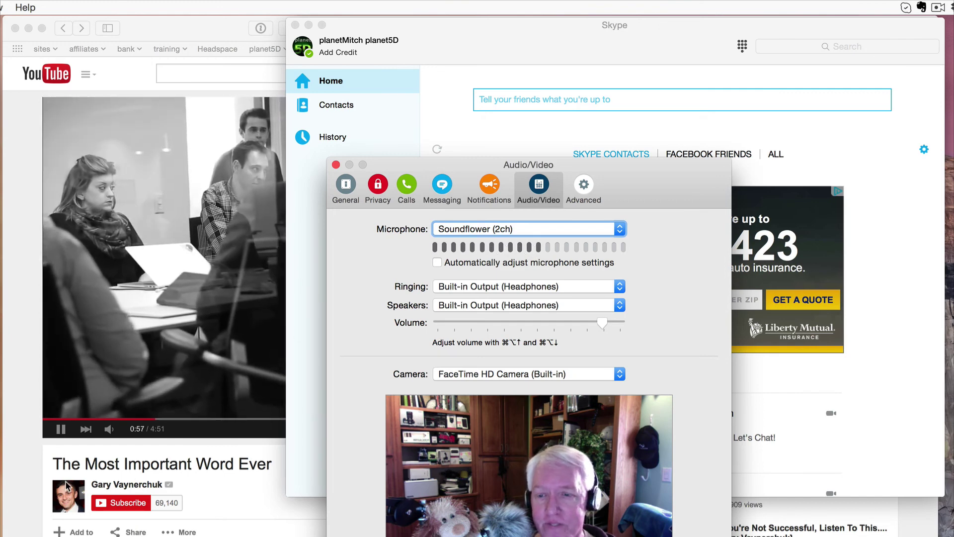
click(62, 430)
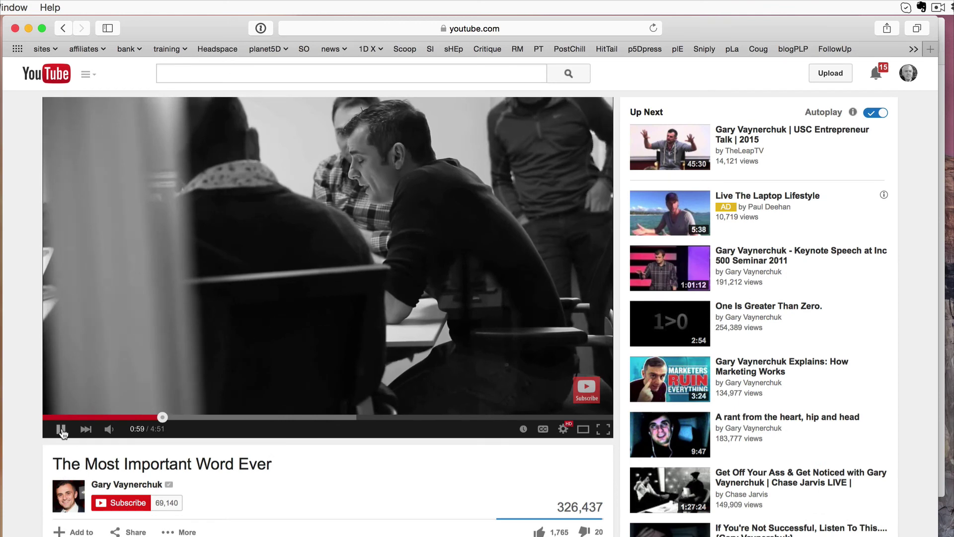
key(super+Tab)
click(400, 258)
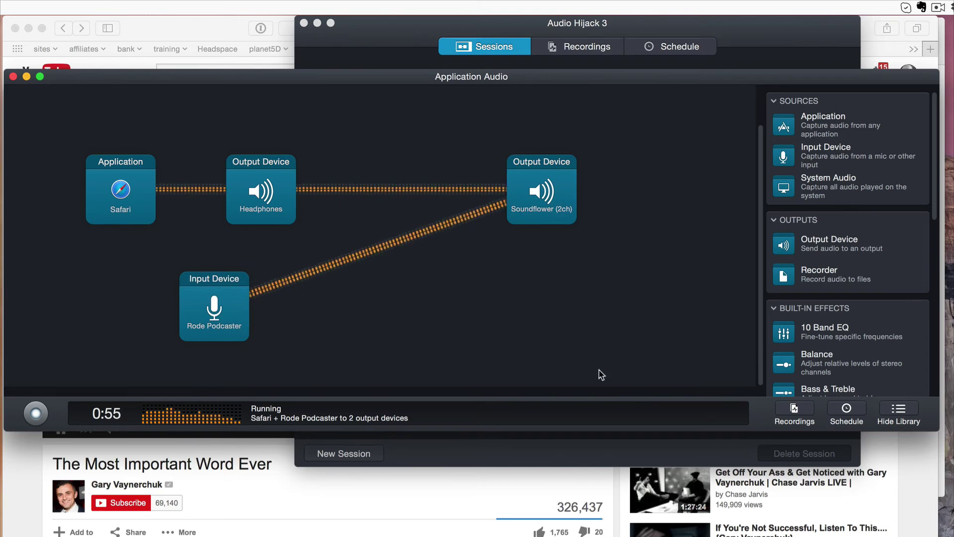
click(62, 438)
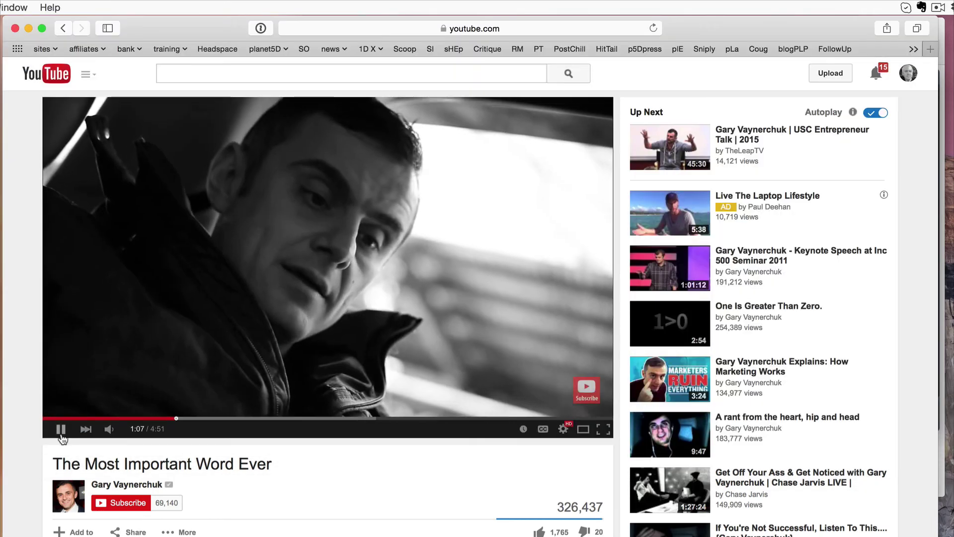
click(62, 436)
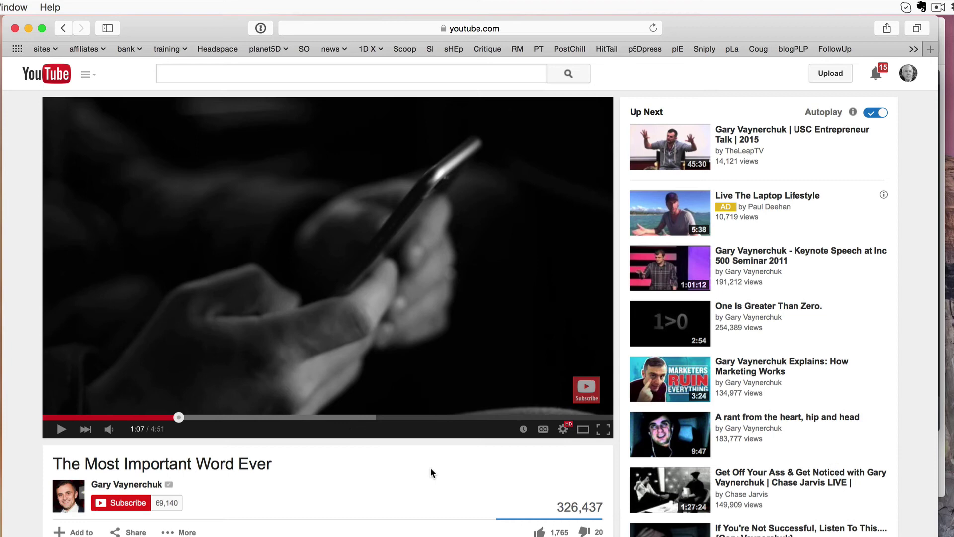
Glance at Audio Hijack's running session, then bring Skype's Audio/Video preferences back in front
key(super+Tab)
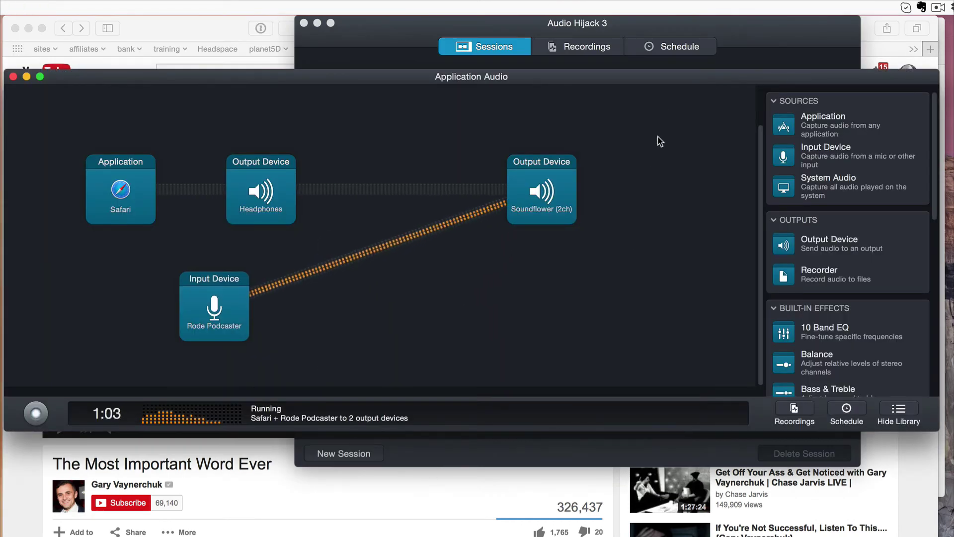
key(super+Tab)
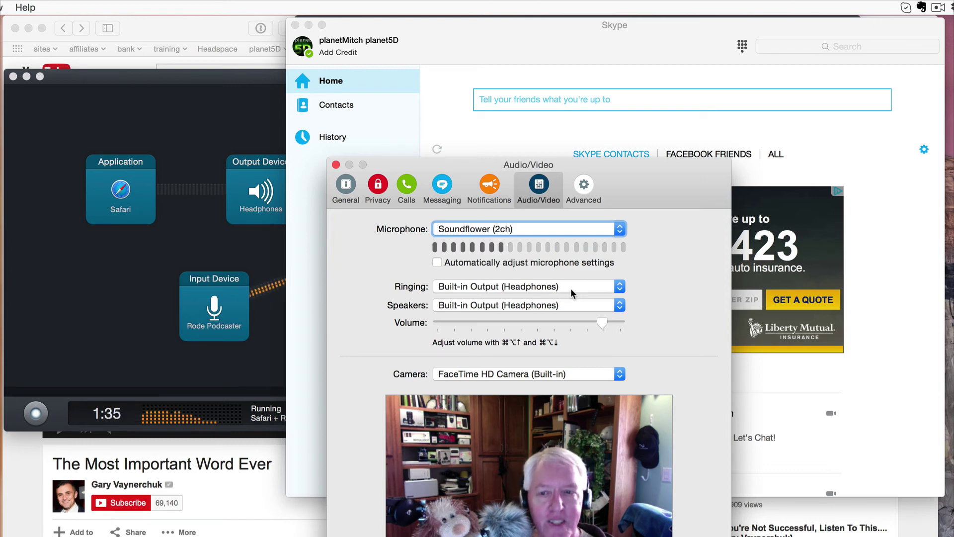
Add an MP3 Recorder after the Soundflower output, then stop the session at 1:52
click(181, 264)
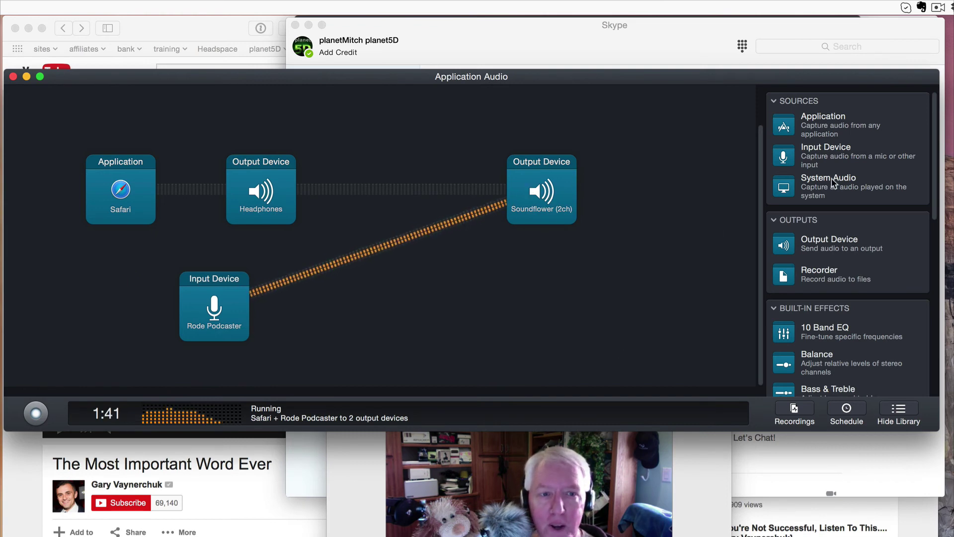
drag(820, 273, 658, 194)
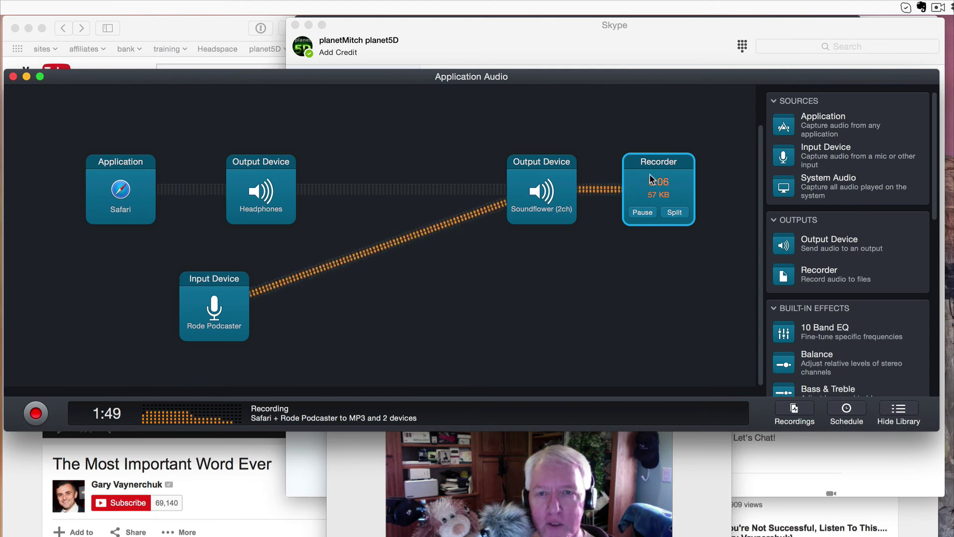
key(super+0)
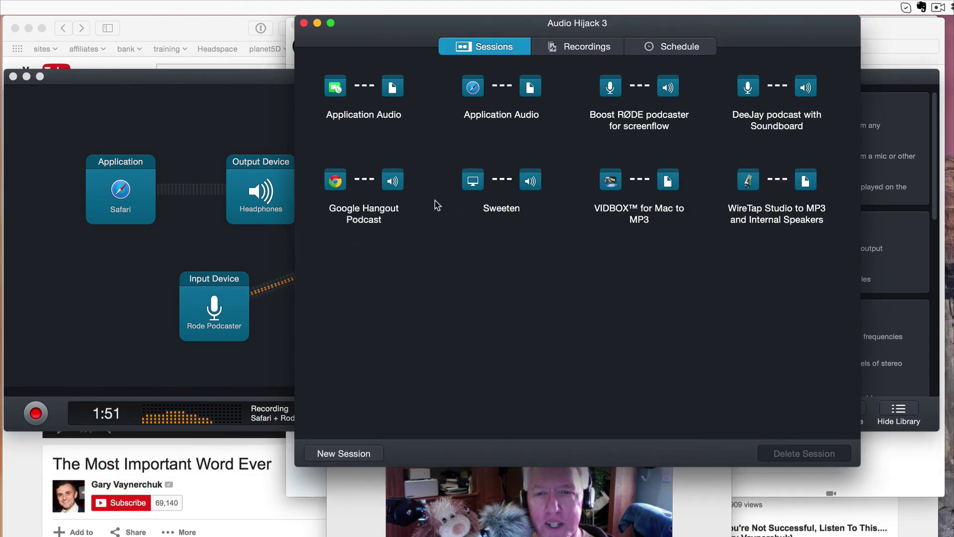
click(36, 413)
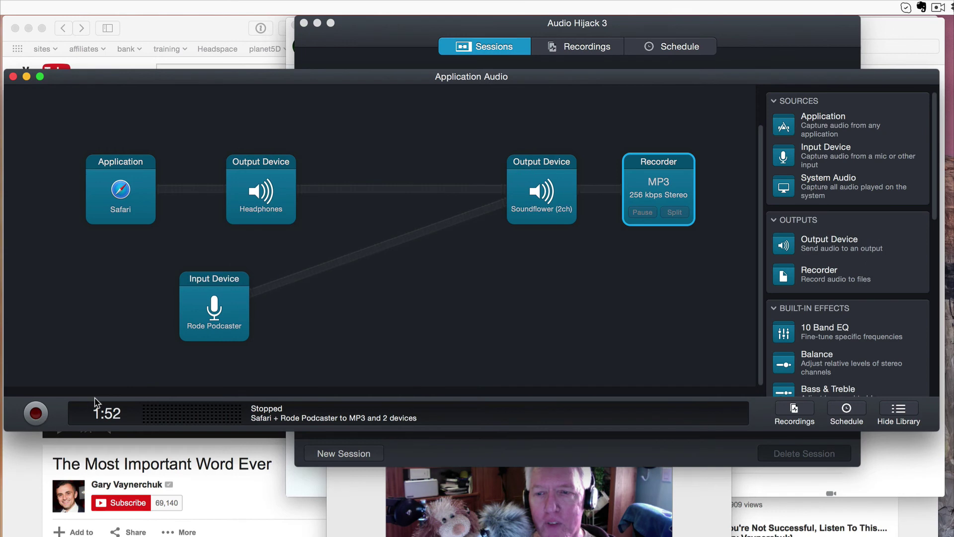
click(595, 60)
View the Recordings list with the new 9-second MP3, then return to Skype's audio settings
click(603, 47)
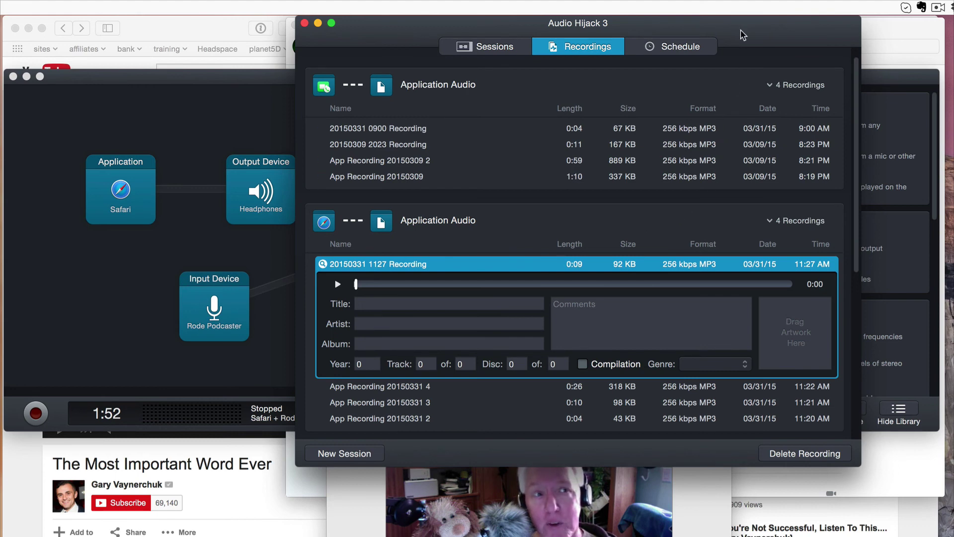
click(698, 478)
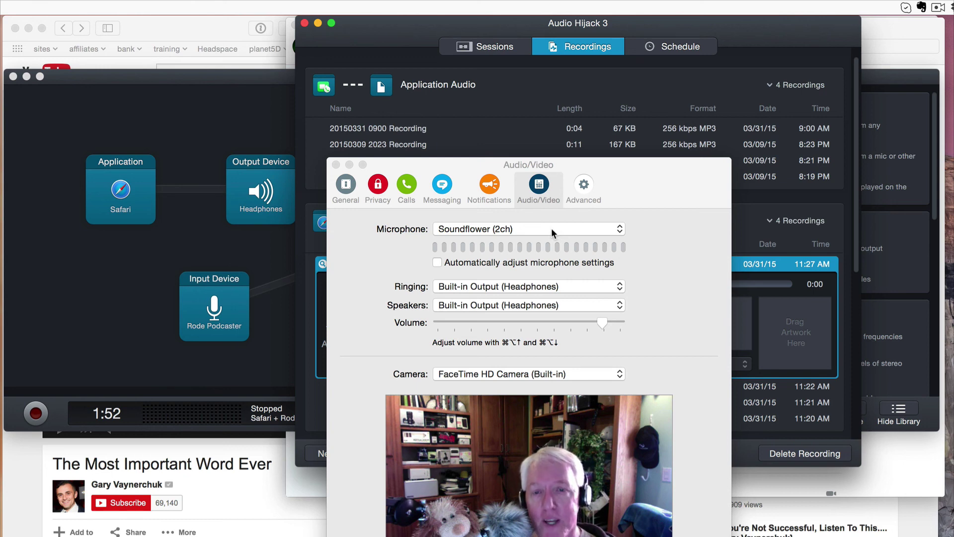
Record the Safari and Rode Podcaster mix to MP3, pausing the recorder at 0:20
click(79, 355)
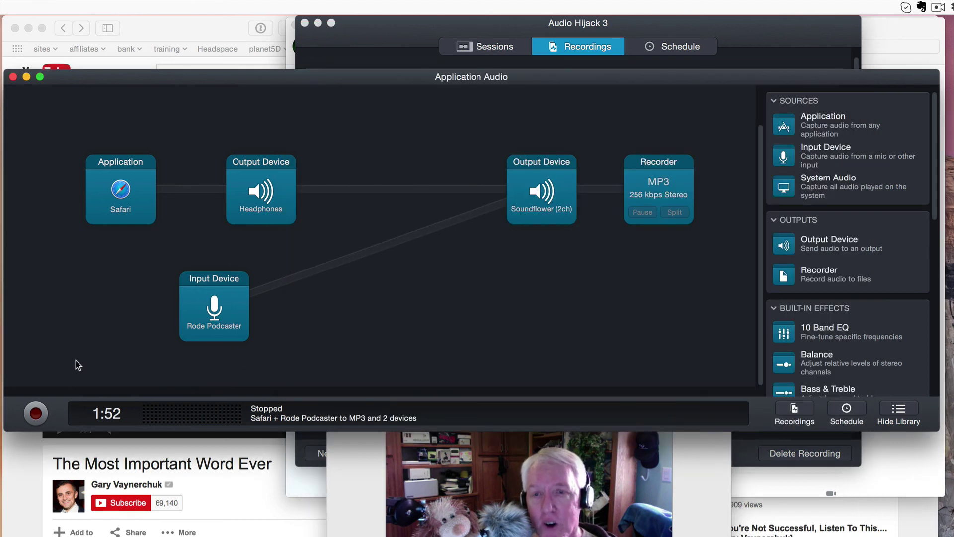
click(37, 414)
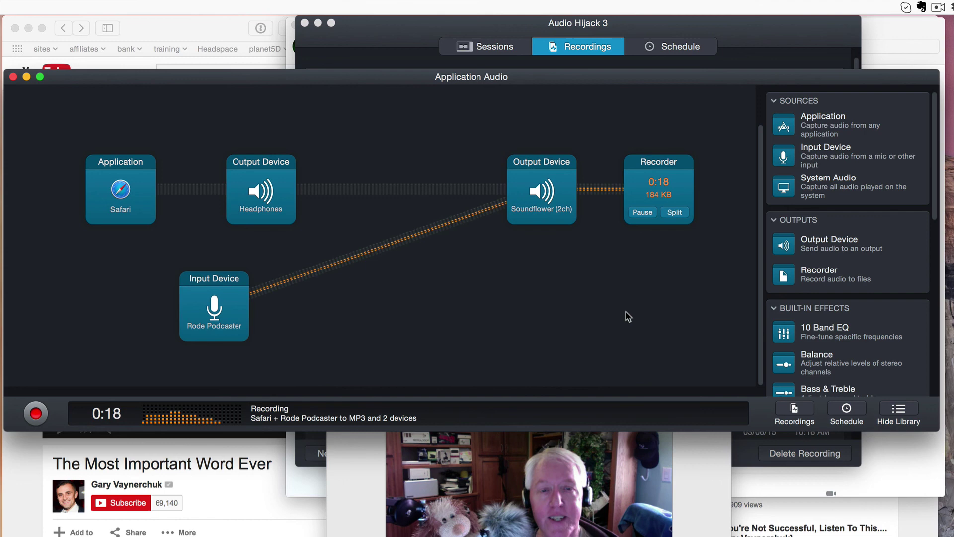
click(651, 212)
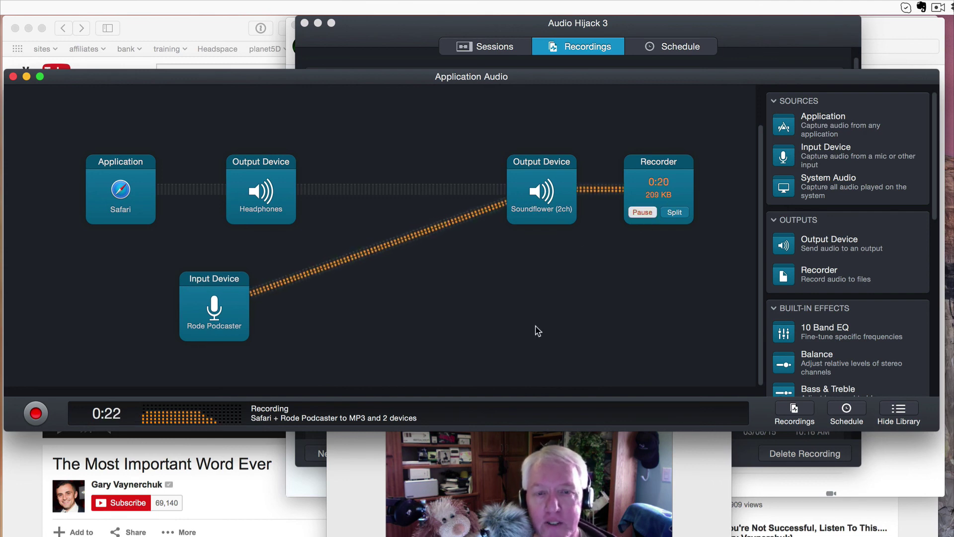